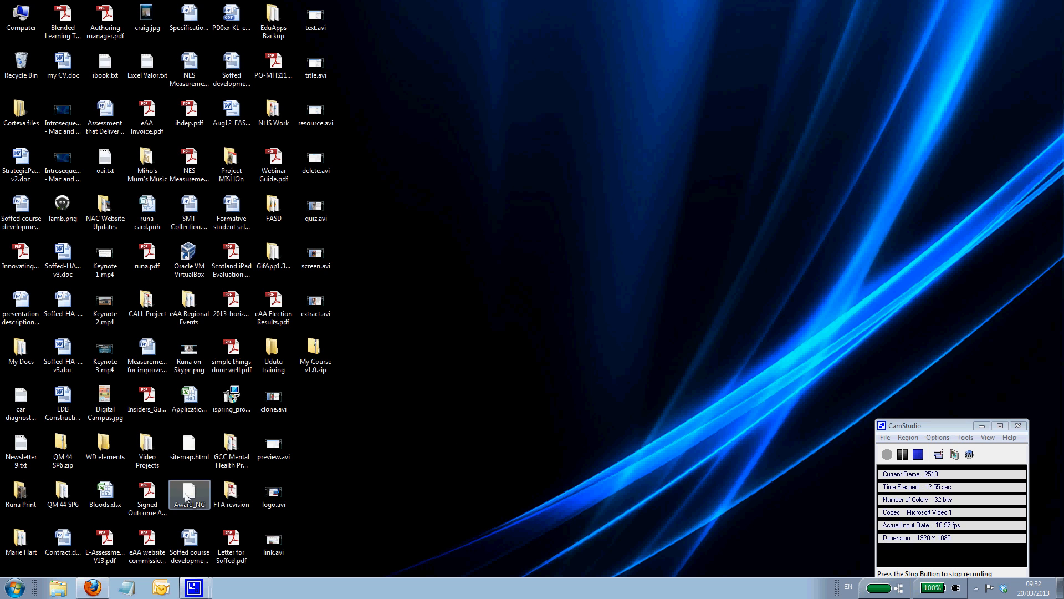
Switch to Firefox and look over the Better Engagement Skills for Hard to Engage Groups course page down to its Contents section.
left_click(95, 589)
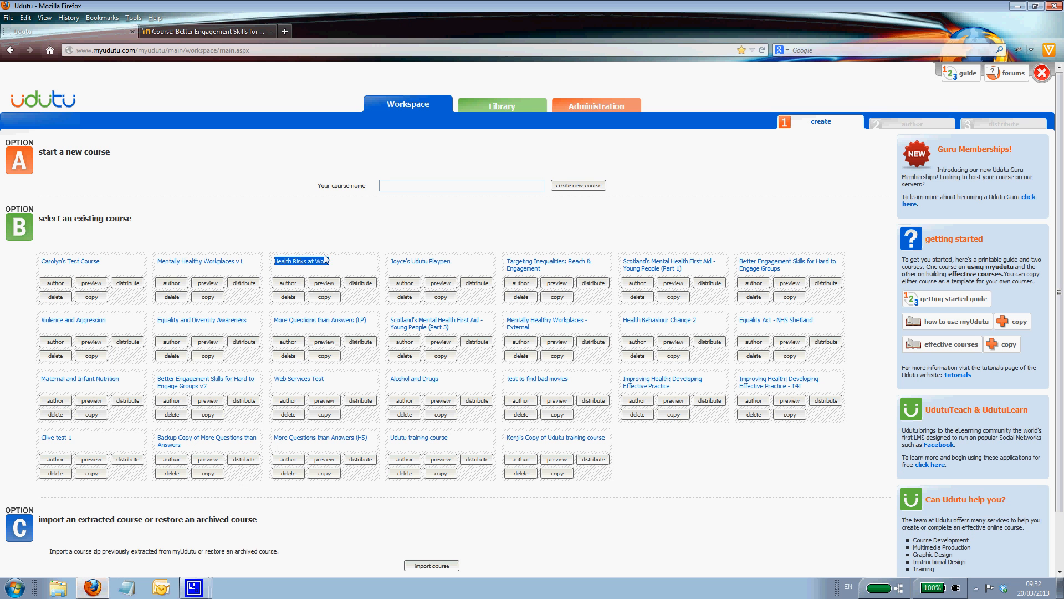
left_click(200, 32)
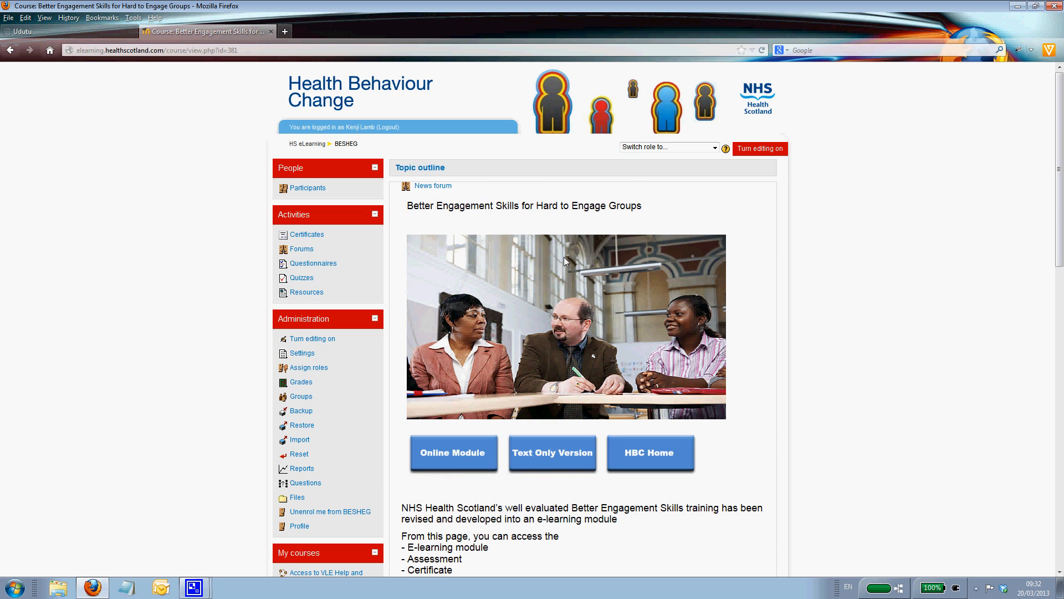
scroll(755, 327, "down", 5)
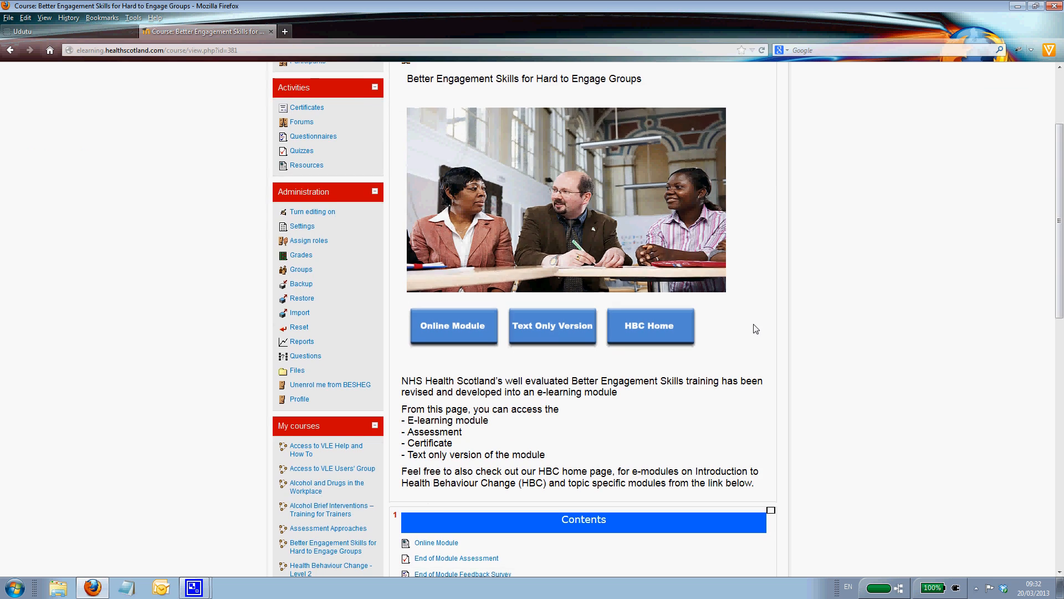
scroll(690, 333, "down", 1)
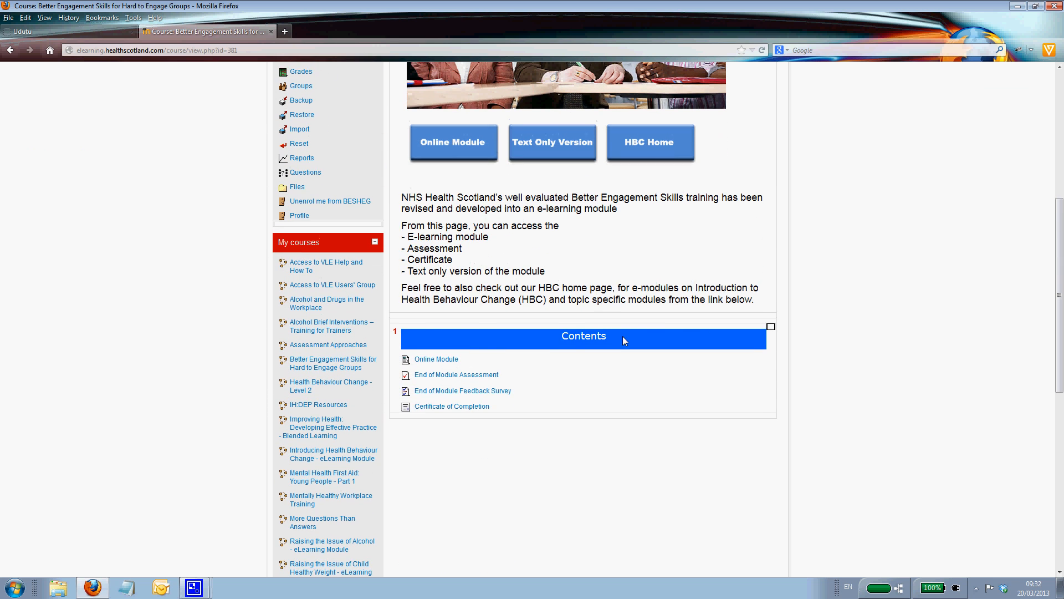
Browse the course files to the Draft_V2.0 folder inside Drafts.
scroll(623, 336, "up", 1)
left_click(297, 246)
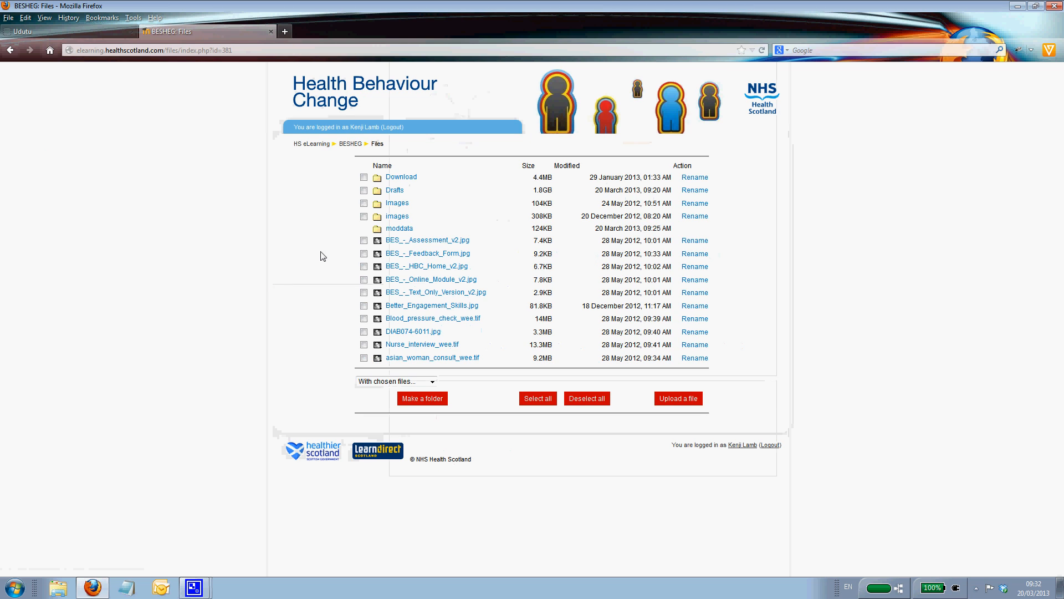
left_click(392, 192)
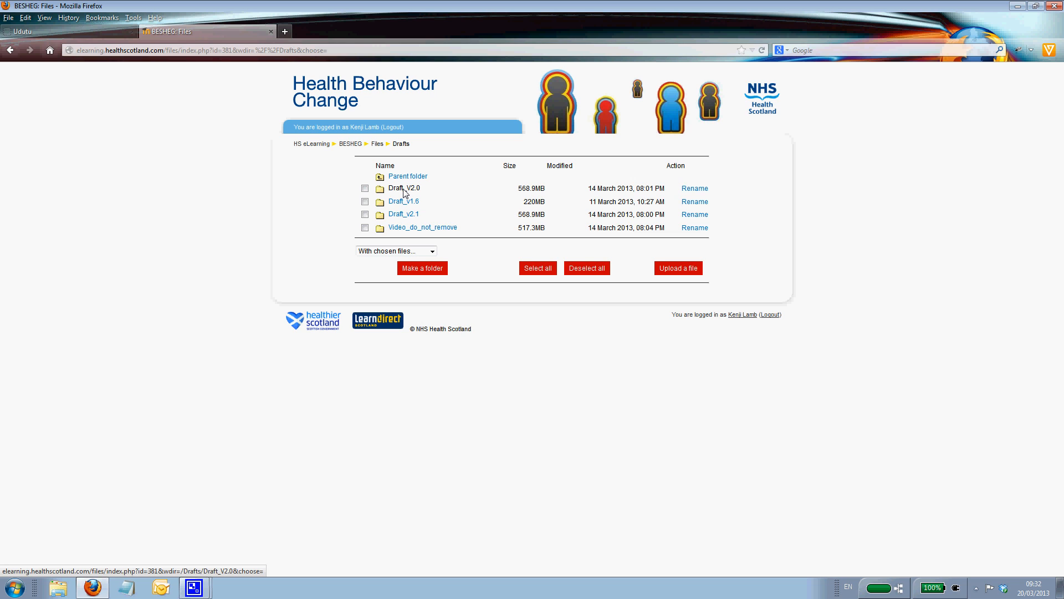
left_click(403, 191)
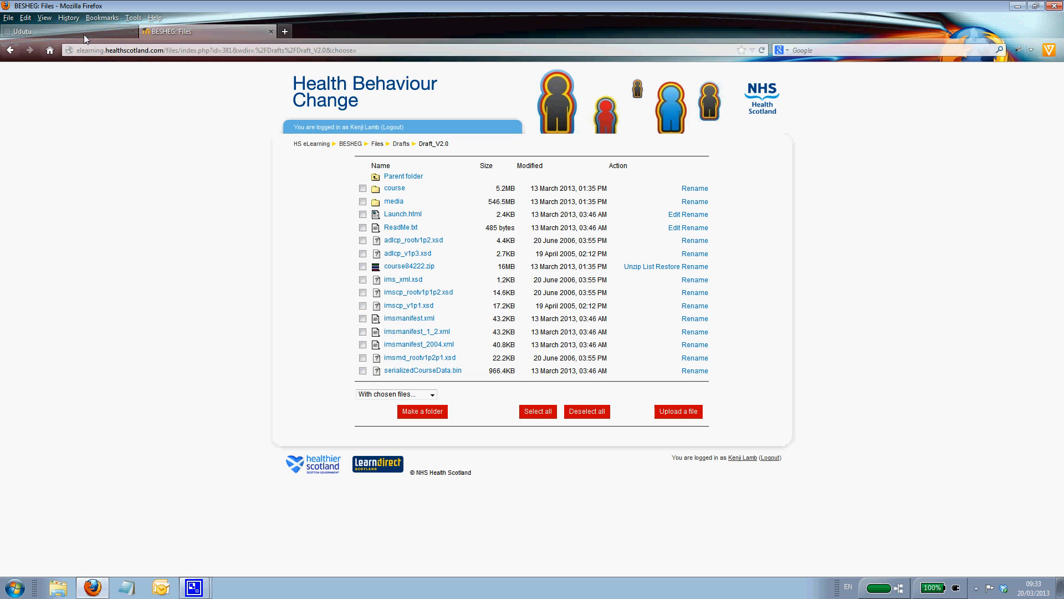
Return to the BESHEG course page and turn editing on.
left_click(349, 144)
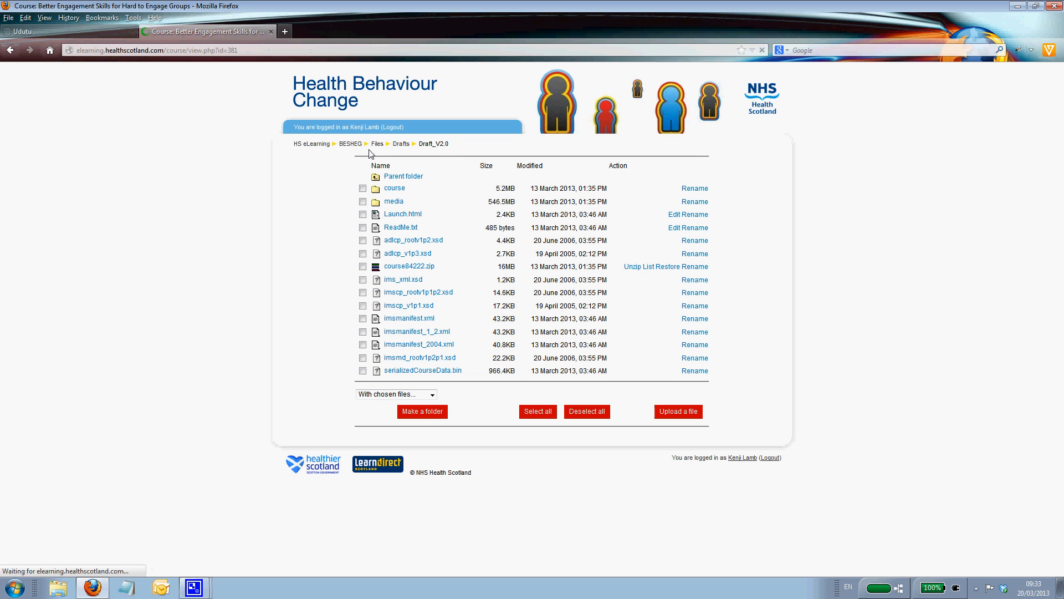
scroll(671, 212, "down", 10)
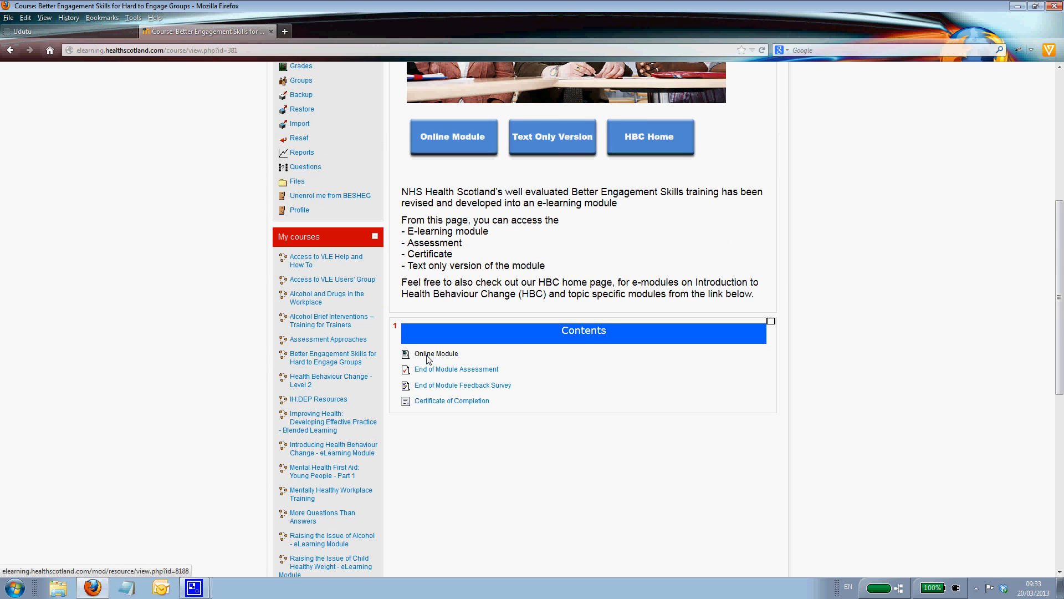
scroll(739, 378, "up", 10)
left_click(761, 148)
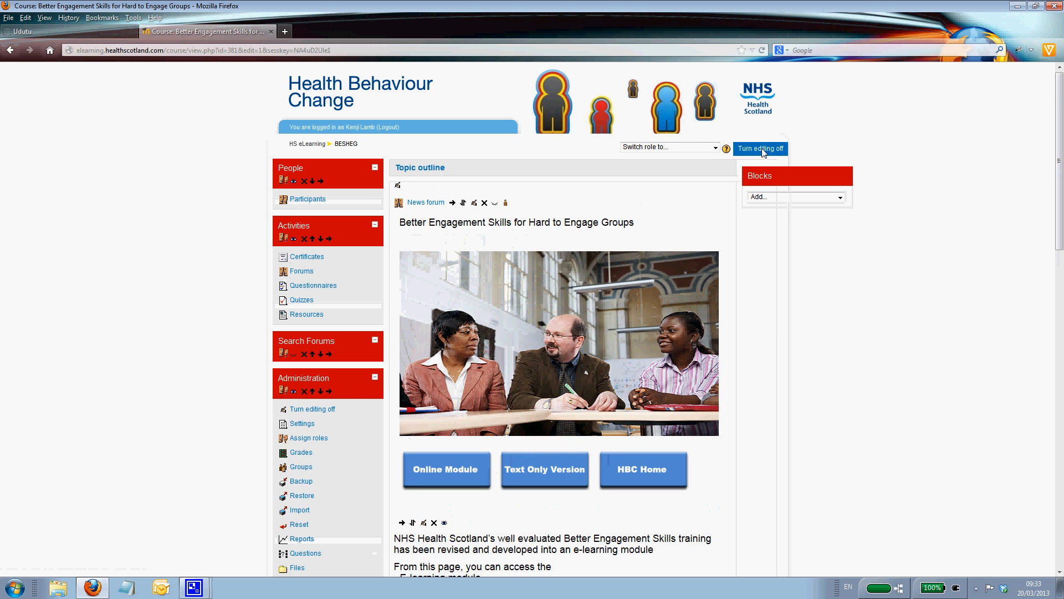
Examine the resource and activity types that can be added to the Contents section.
scroll(714, 239, "down", 12)
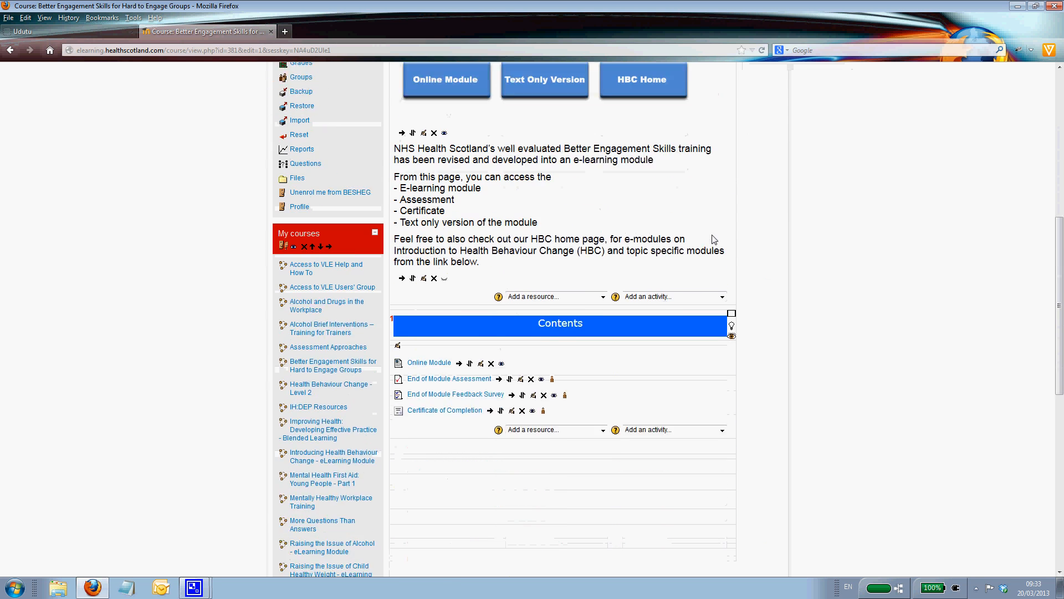
scroll(714, 238, "down", 2)
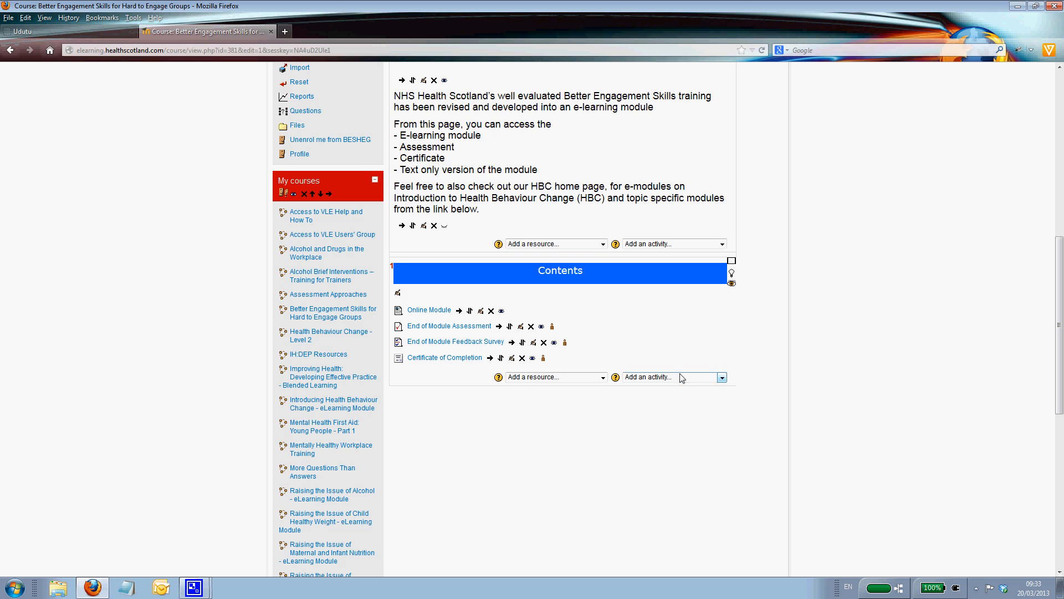
left_click(594, 381)
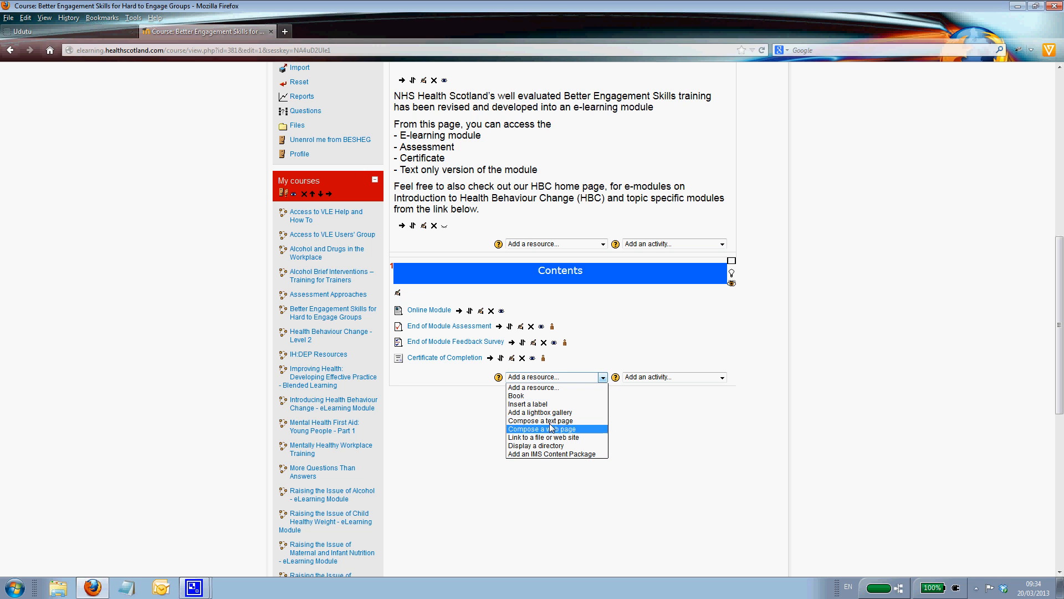
left_click(693, 379)
left_click(723, 378)
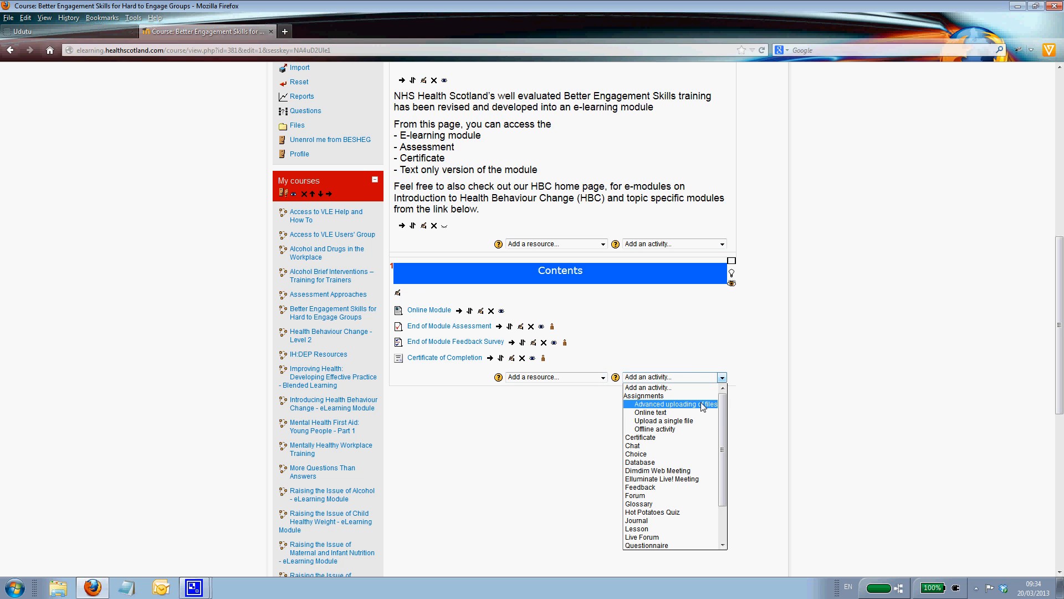
scroll(725, 404, "down", 2)
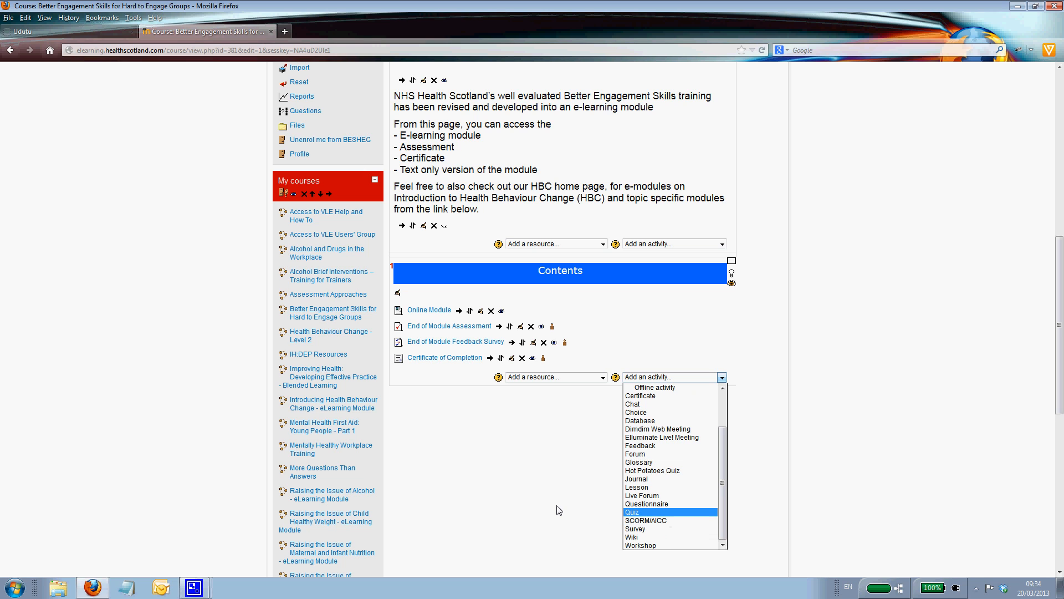
left_click(578, 387)
Add a resource linking to a file or web site in the Contents section and name it New Course.
left_click(597, 378)
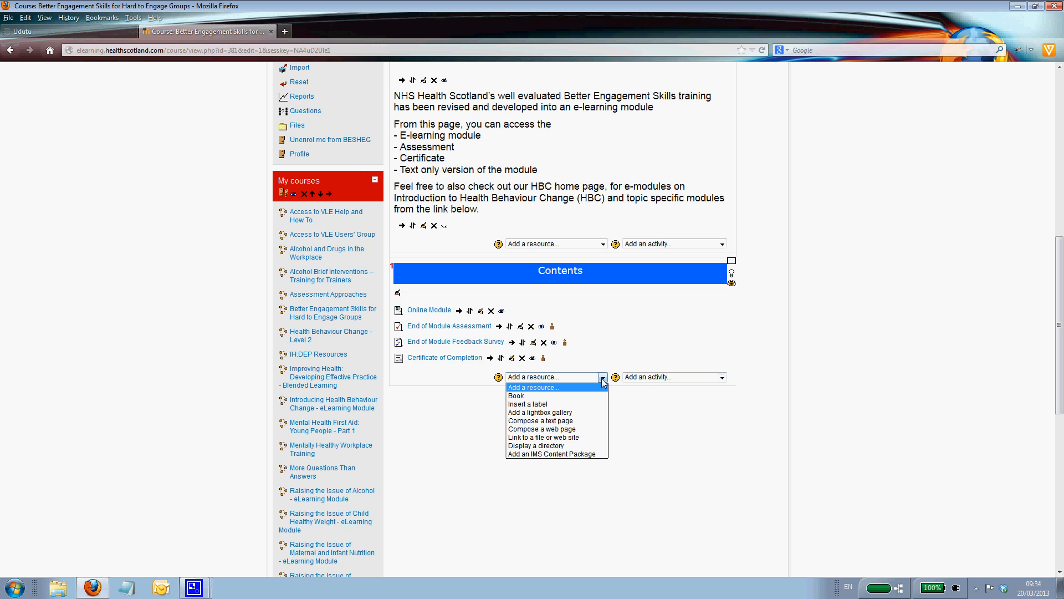
left_click(578, 438)
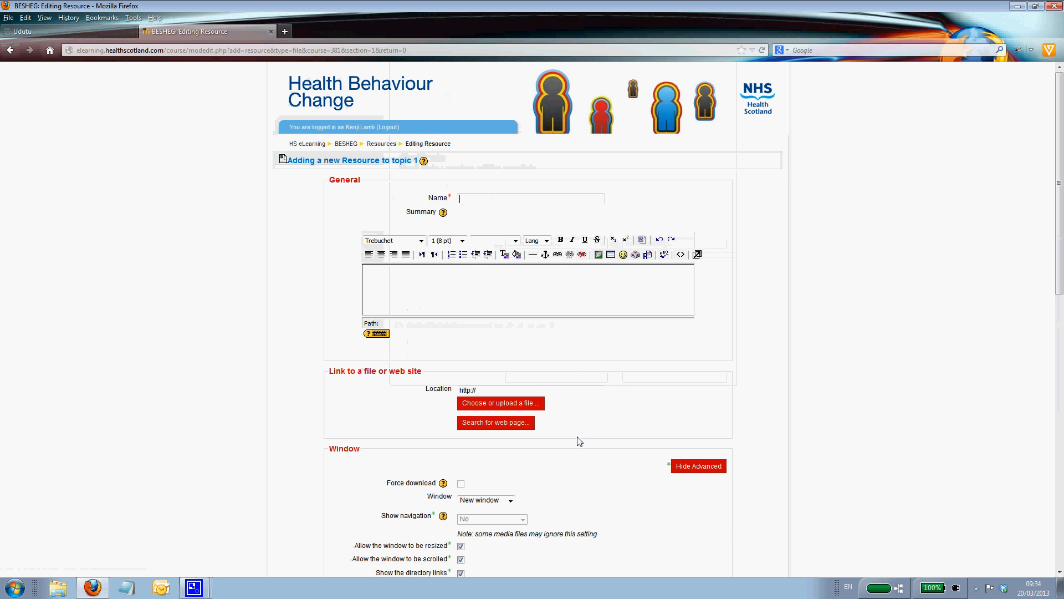
type("new cou")
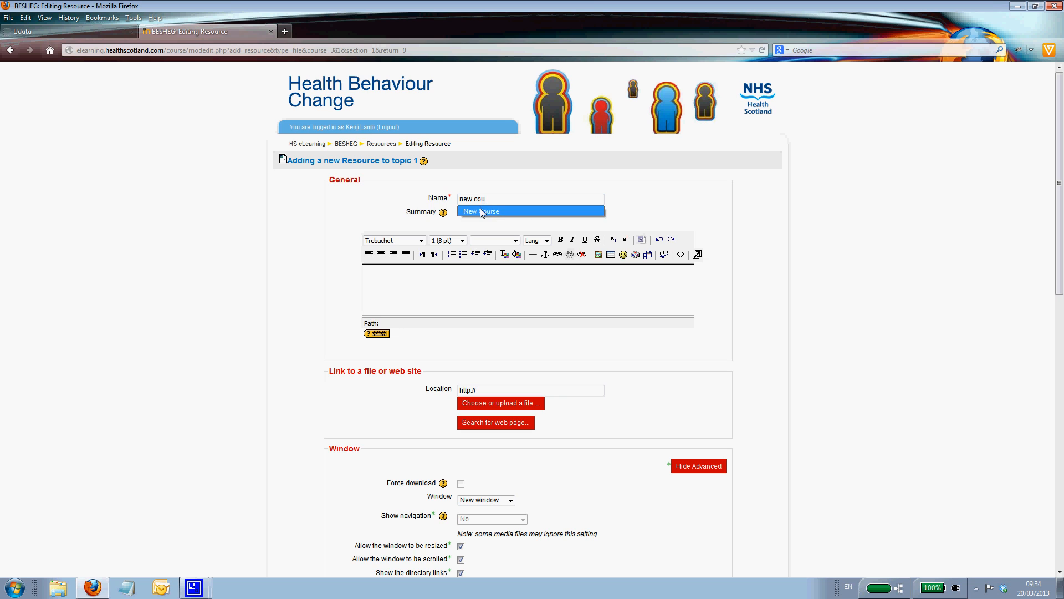
left_click(481, 210)
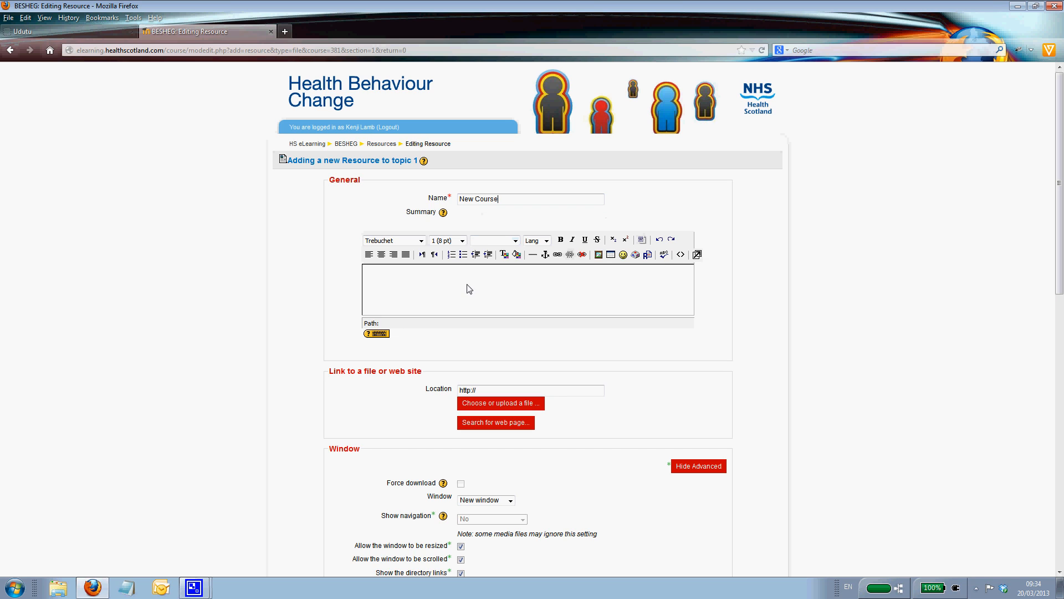
Open the file chooser for the resource's location, enlarge its window and check the Download folder.
left_click(516, 403)
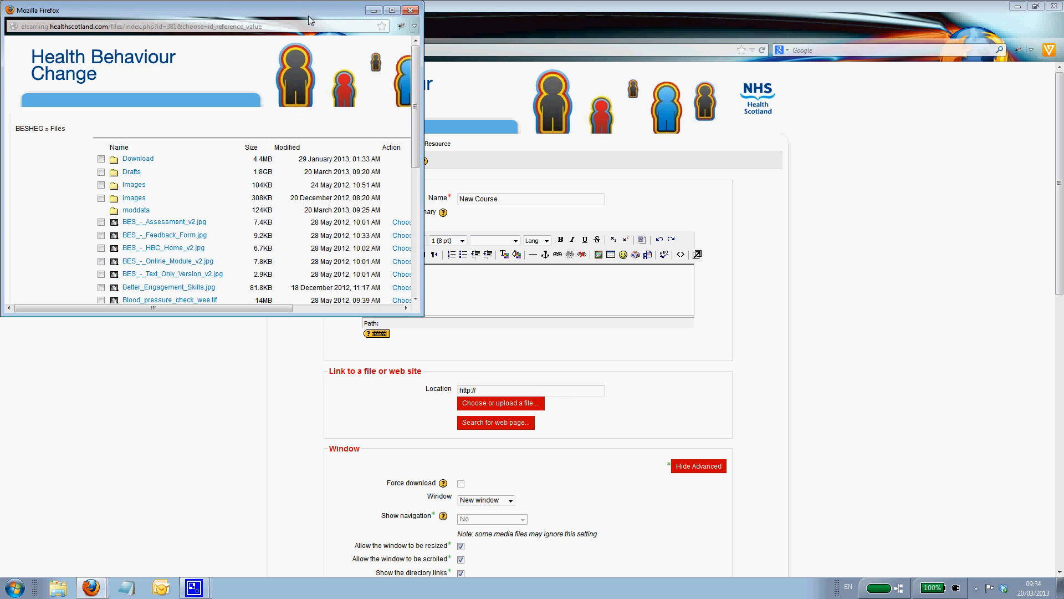
left_click_drag(345, 20, 650, 72)
left_click_drag(745, 375, 869, 440)
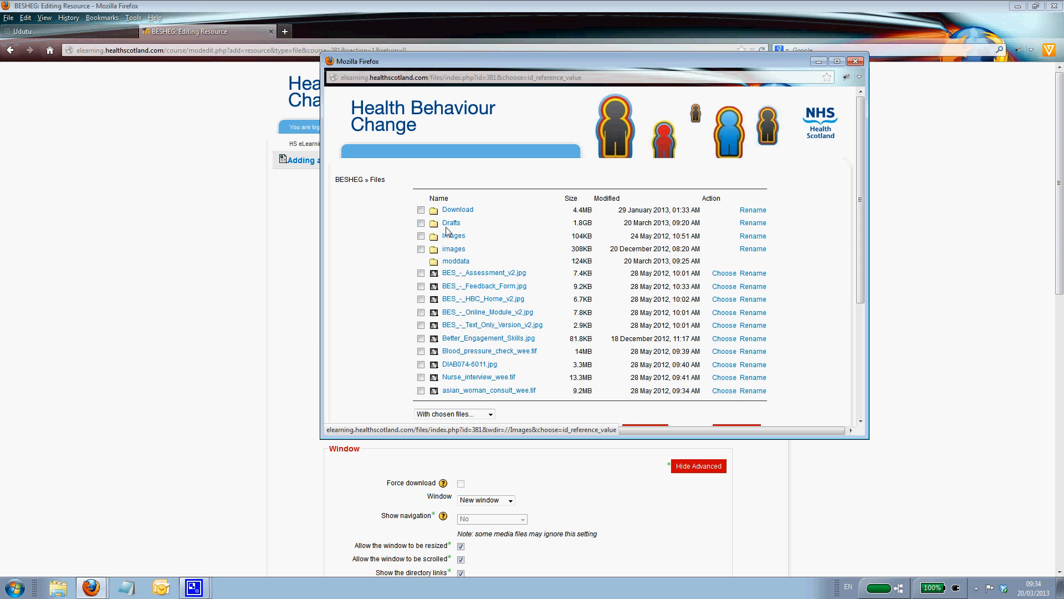
left_click(453, 210)
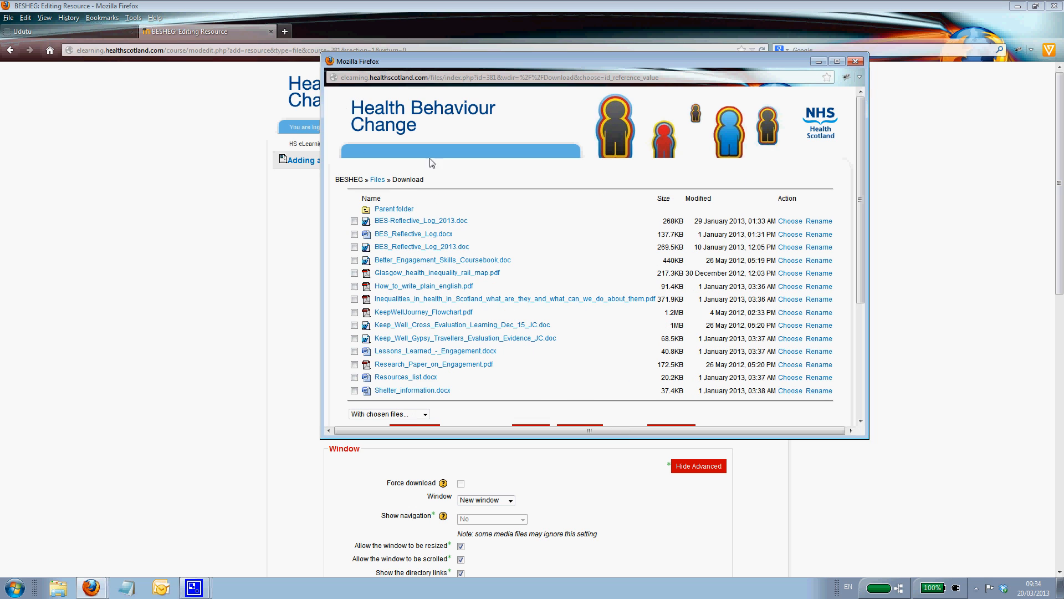
left_click(378, 180)
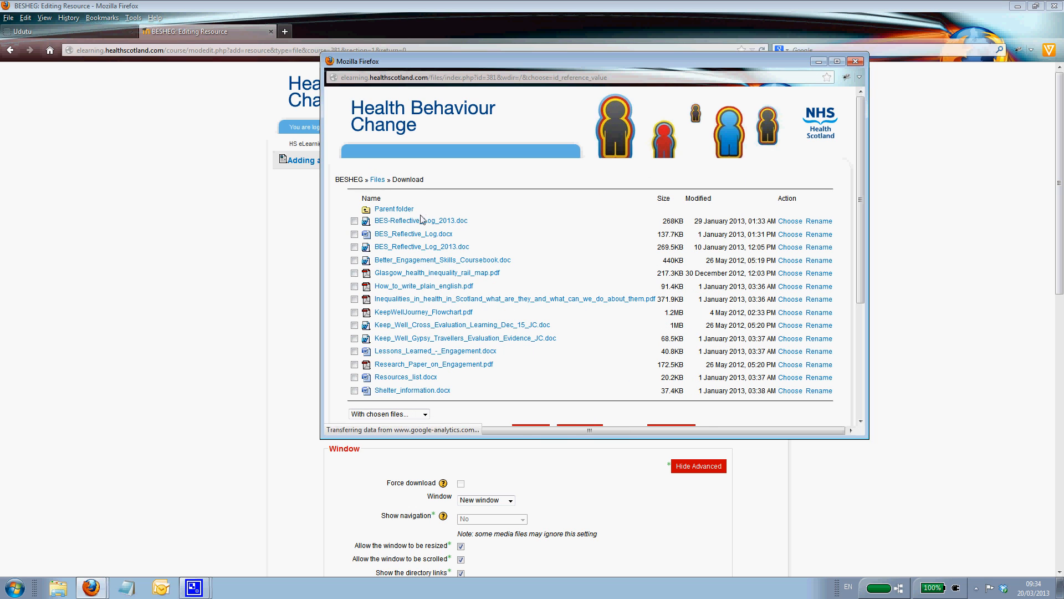
Choose course84222.html from the Drafts/Draft_V2.0/course folder as the resource's location.
left_click(446, 224)
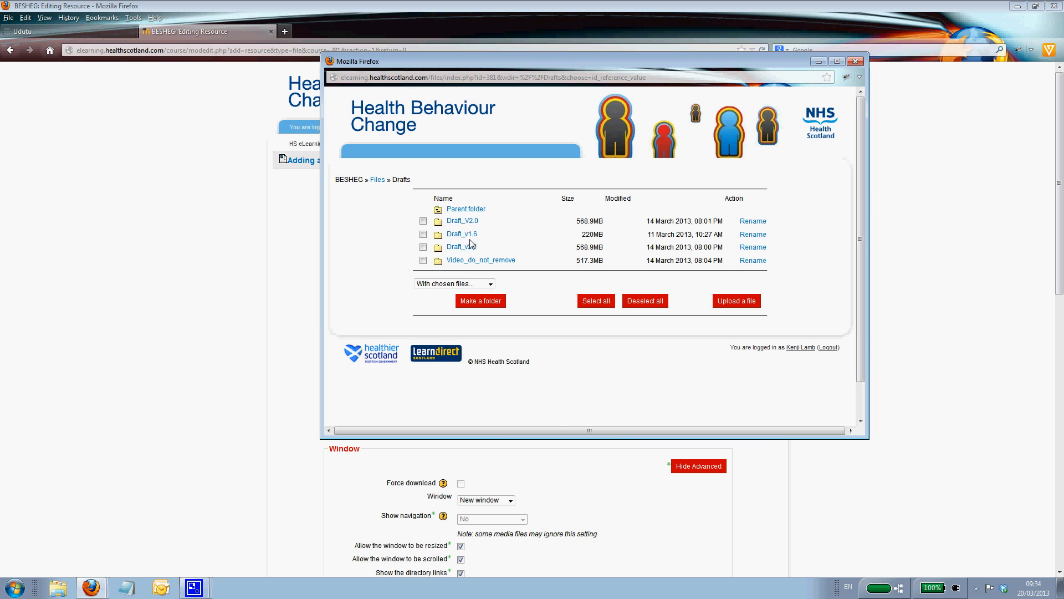
left_click(461, 222)
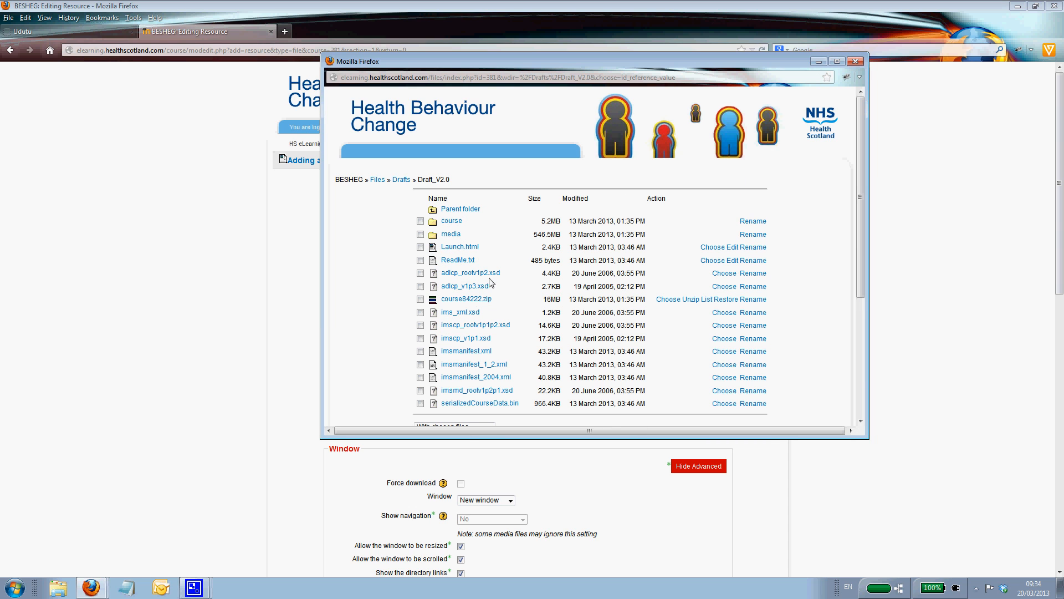
left_click(452, 222)
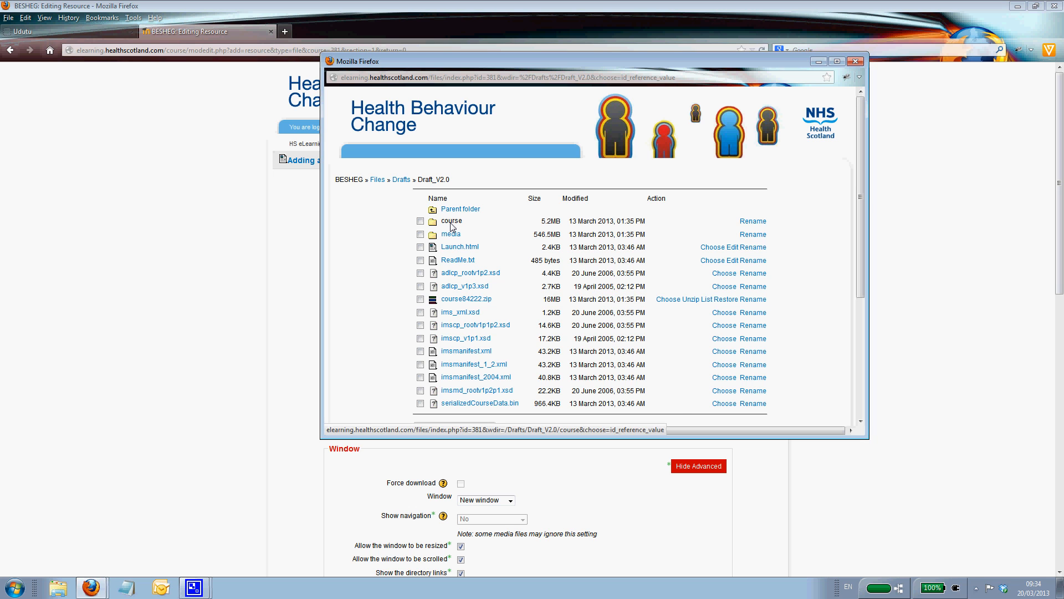
left_click_drag(861, 120, 817, 135)
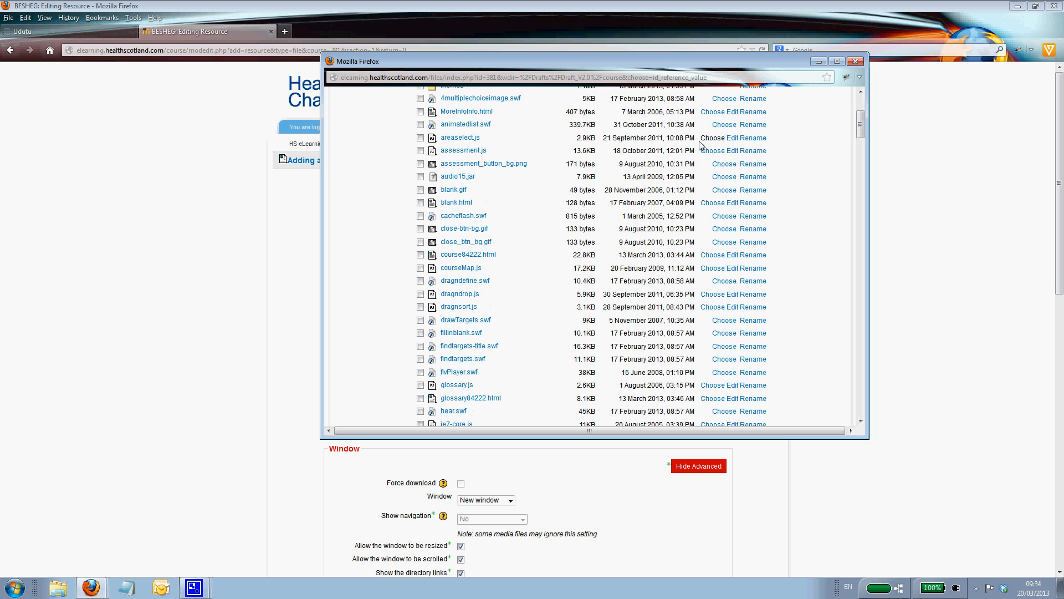
scroll(501, 178, "up", 5)
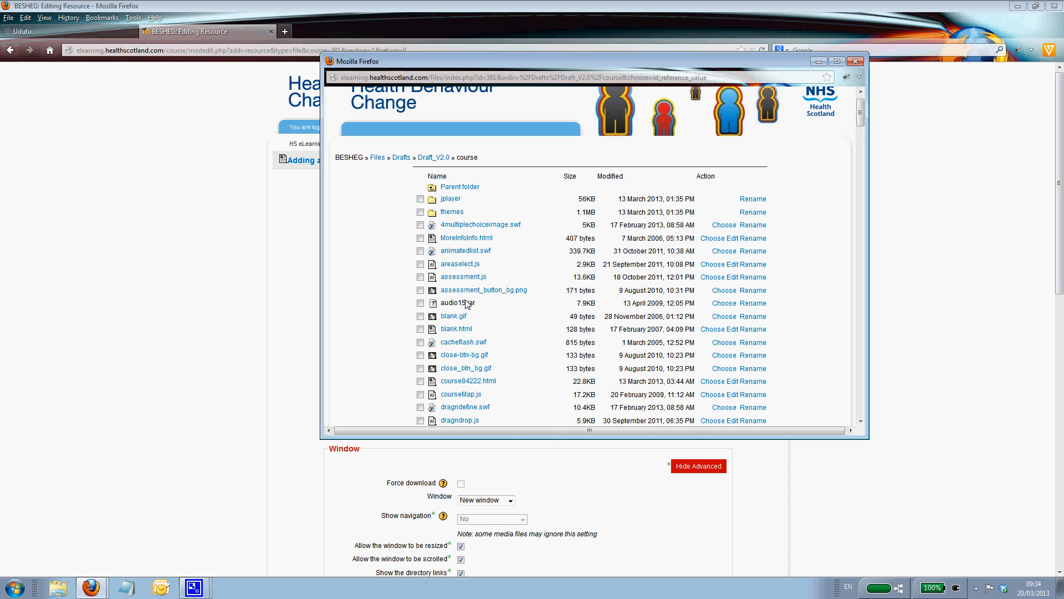
scroll(467, 303, "down", 4)
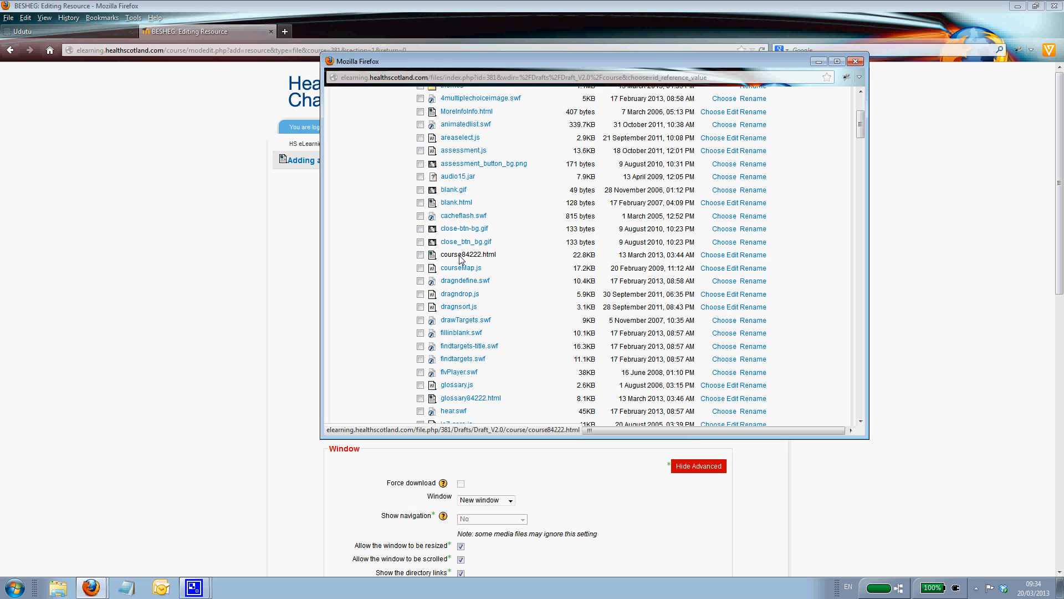
left_click(713, 256)
Set the resource's default window to 984 pixels wide and 726 pixels high, then save and display it.
scroll(574, 466, "down", 4)
scroll(573, 465, "down", 6)
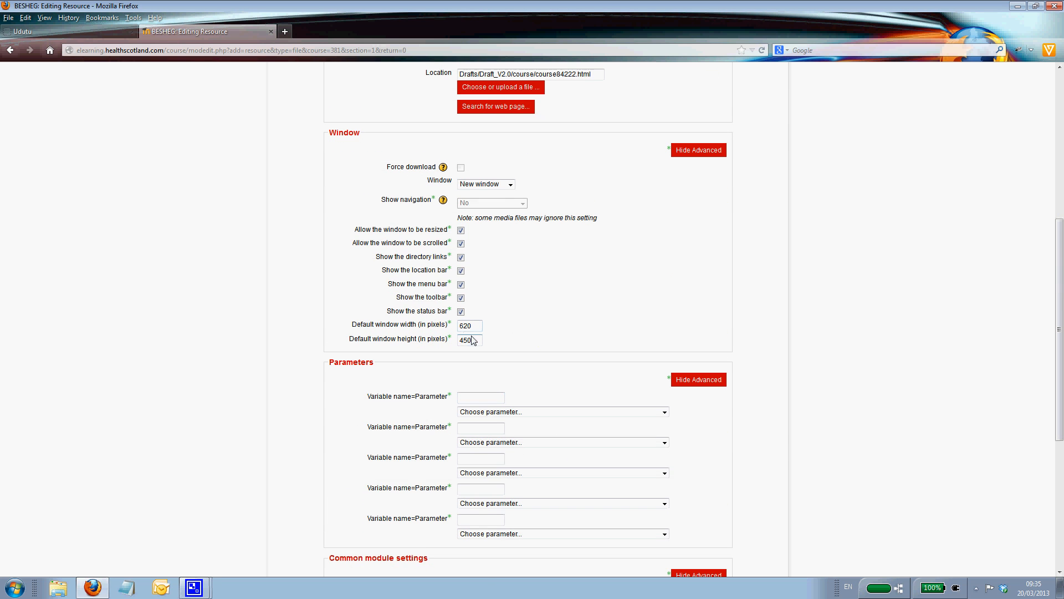
double_click(469, 326)
type("9")
key("Down")
key("Return")
key("Tab")
type("7")
left_click(470, 353)
scroll(610, 347, "down", 6)
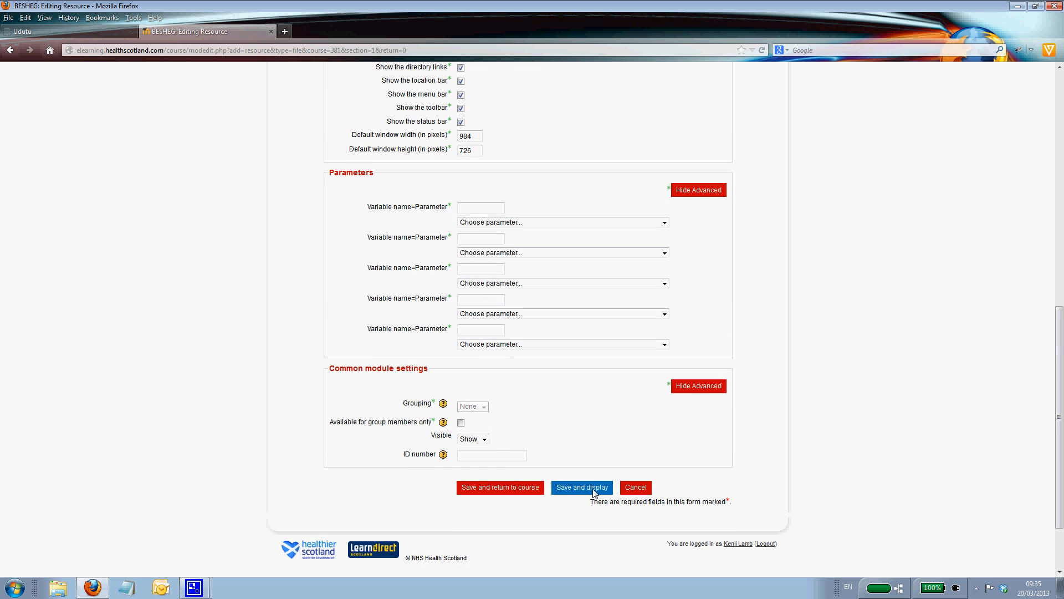
left_click(589, 487)
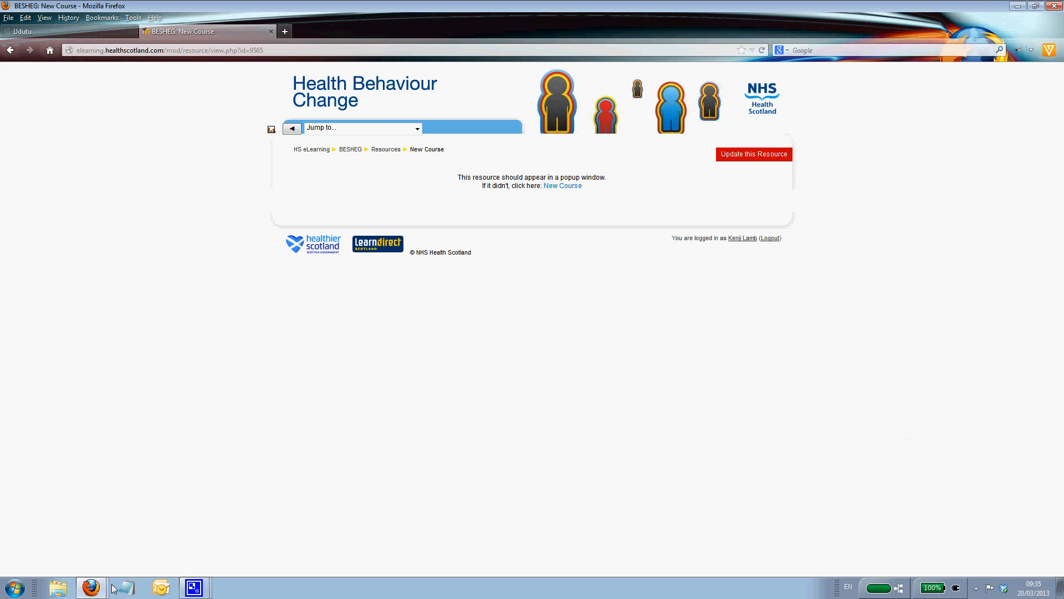
Bring the New Course pop-up window to the front, view its opening page and close it.
left_click(91, 588)
left_click(87, 569)
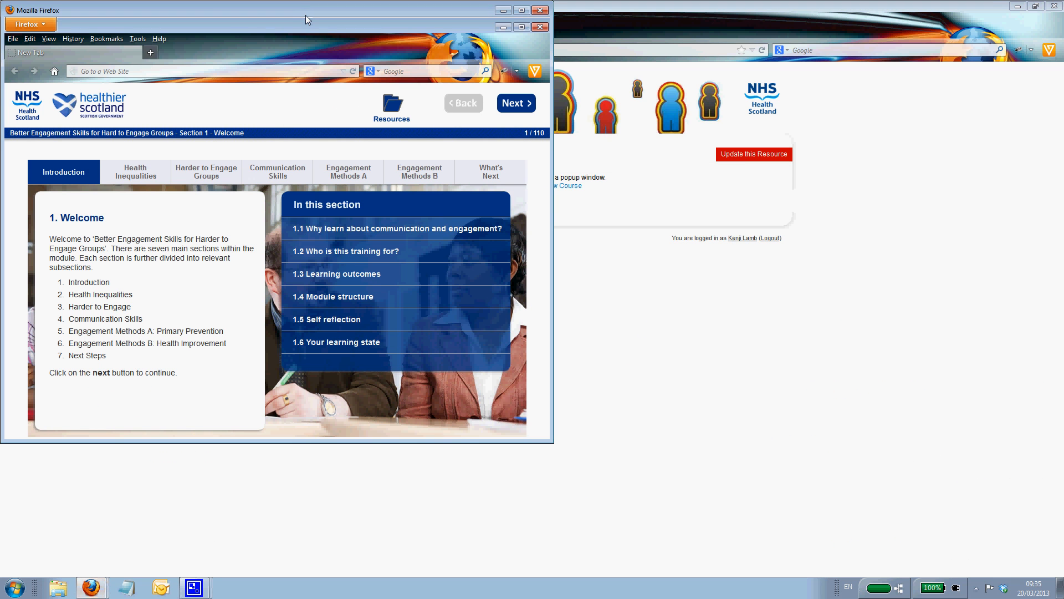
left_click_drag(315, 10, 518, 106)
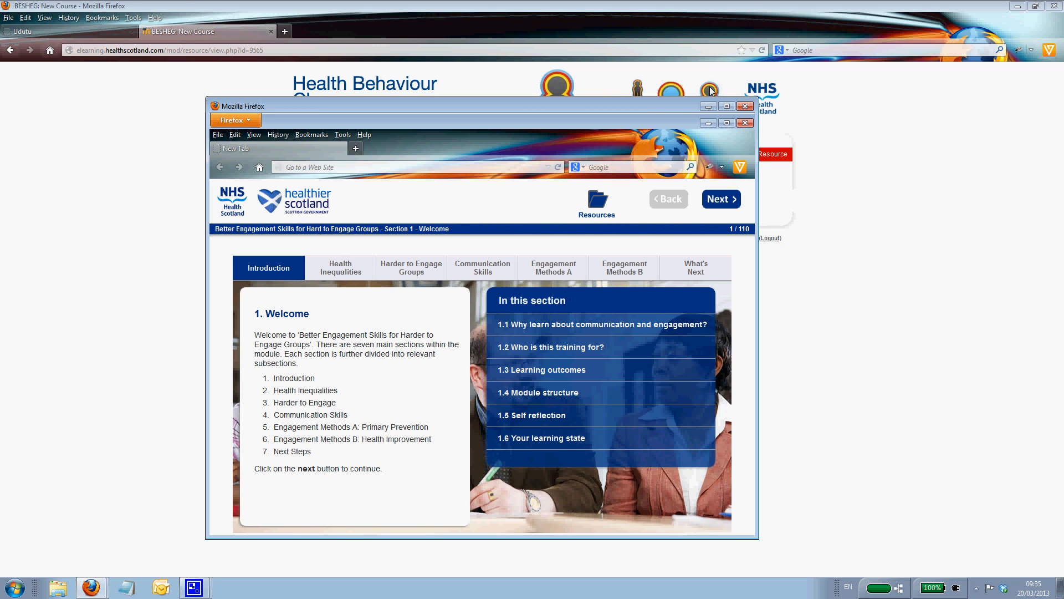
left_click(745, 106)
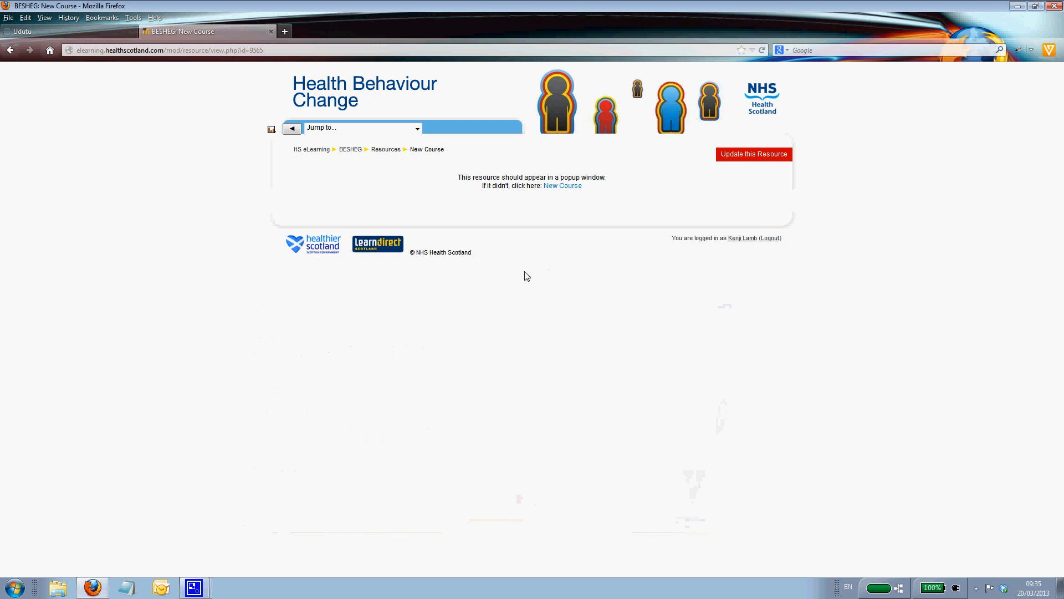
Reopen the New Course pop-up, view the Harder to Engage Groups section and close the window.
left_click(574, 186)
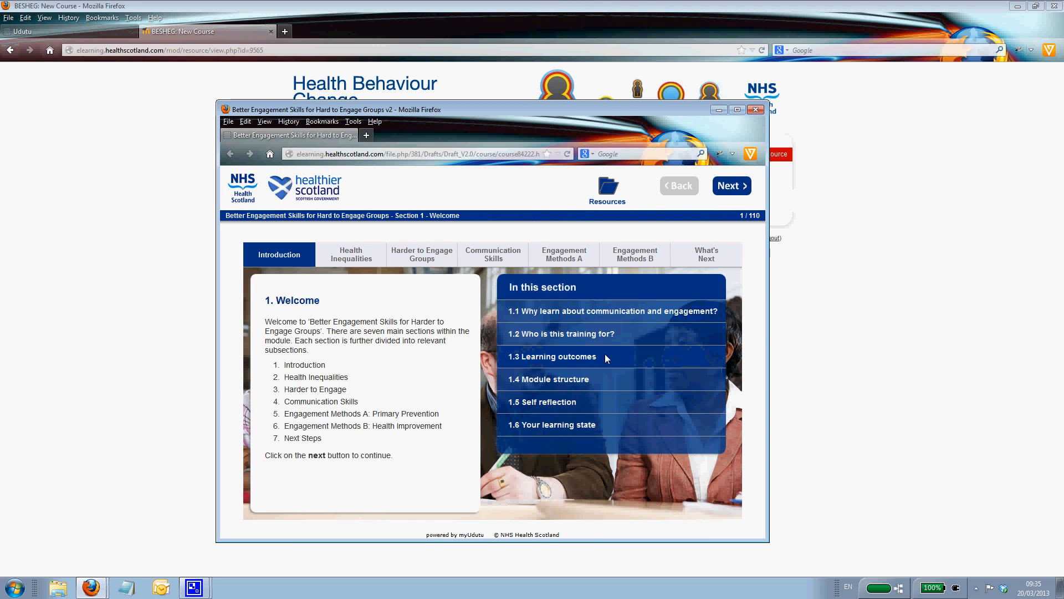
left_click(411, 254)
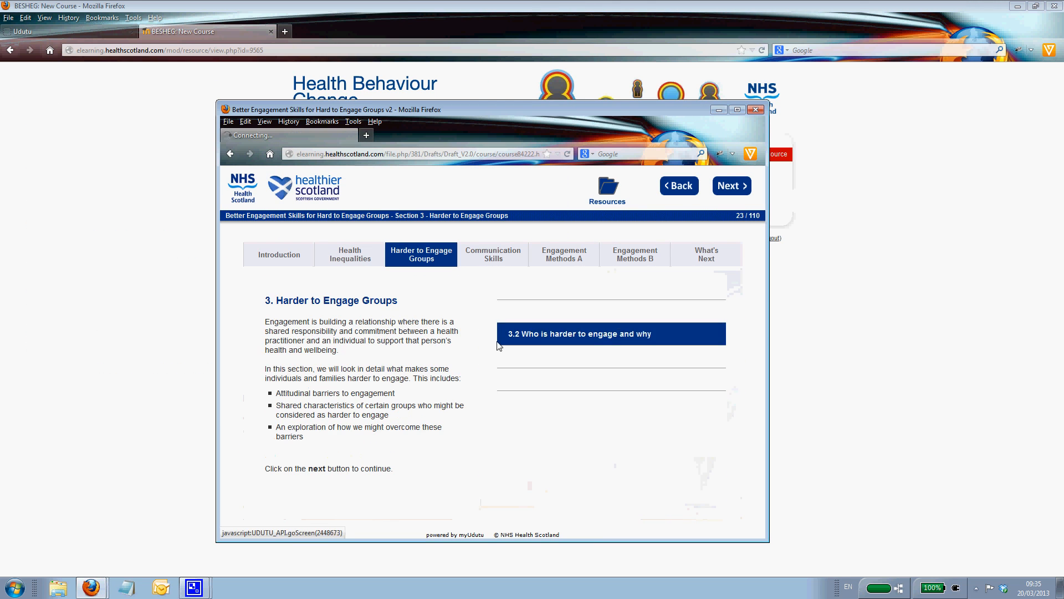
left_click(758, 110)
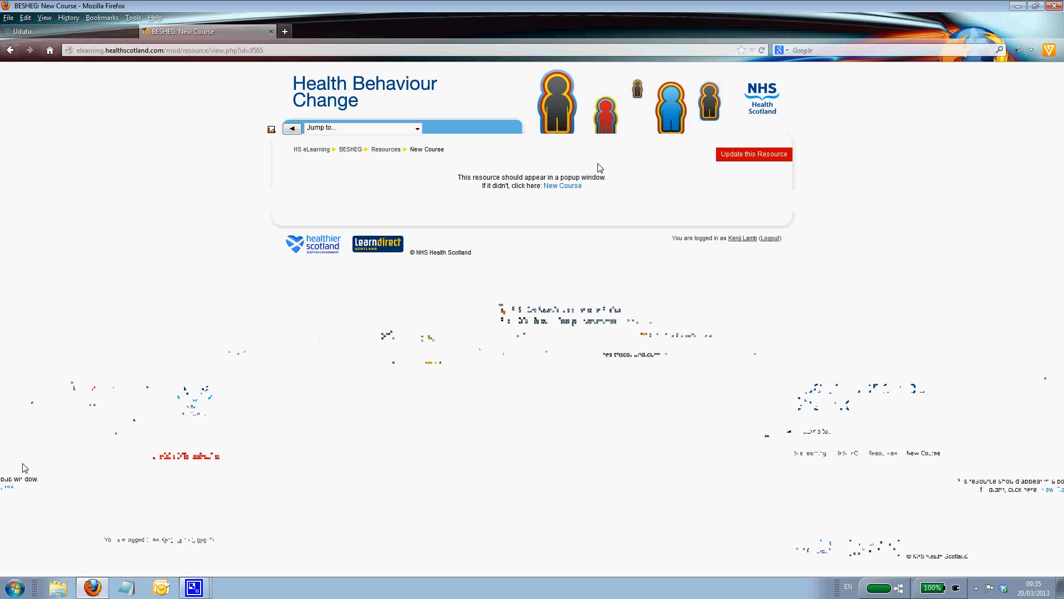
Return to the BESHEG course page and delete the New Course resource from the Contents topic.
left_click(351, 149)
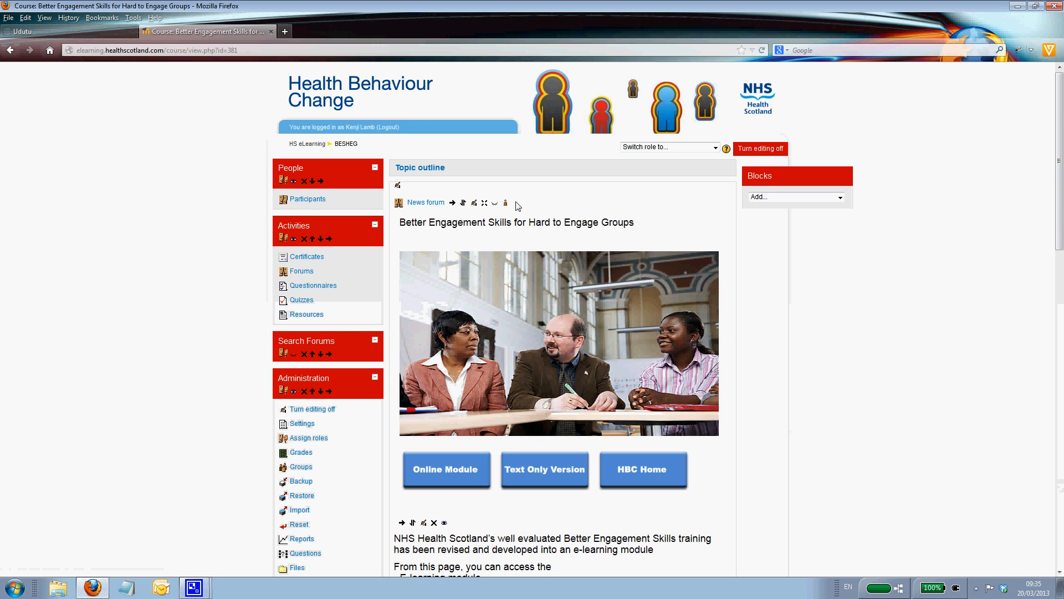
scroll(516, 200, "down", 7)
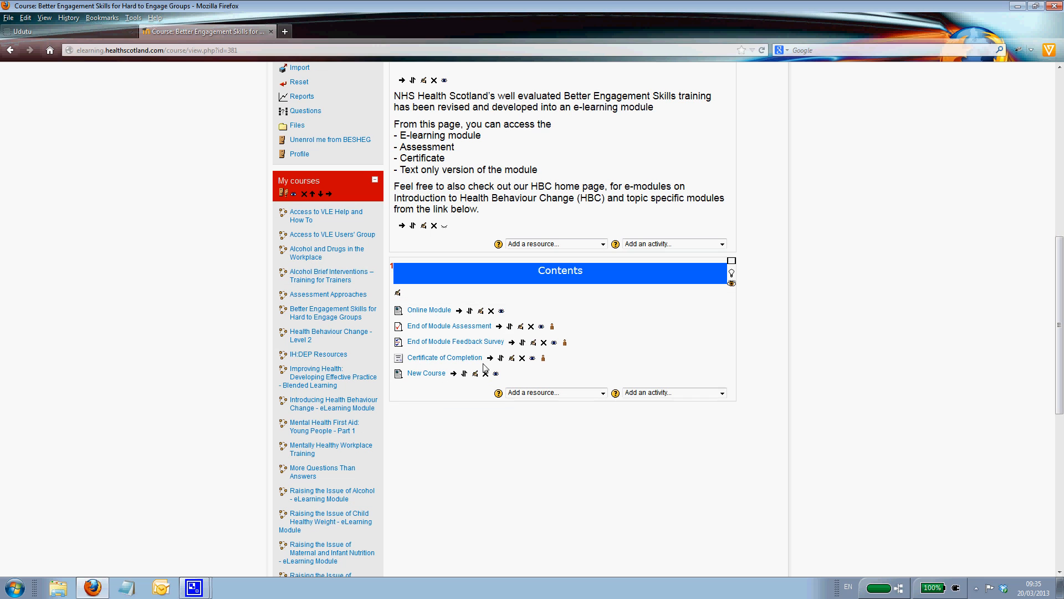
left_click(486, 373)
left_click(512, 197)
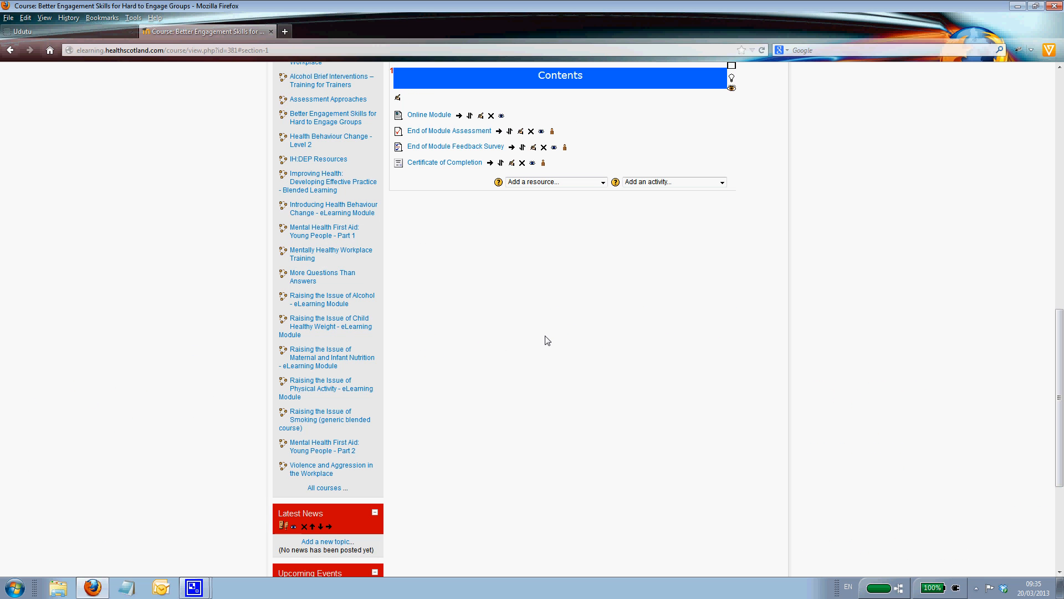
Add a SCORM/AICC activity to the Contents topic and name it New Course.
scroll(547, 340, "up", 8)
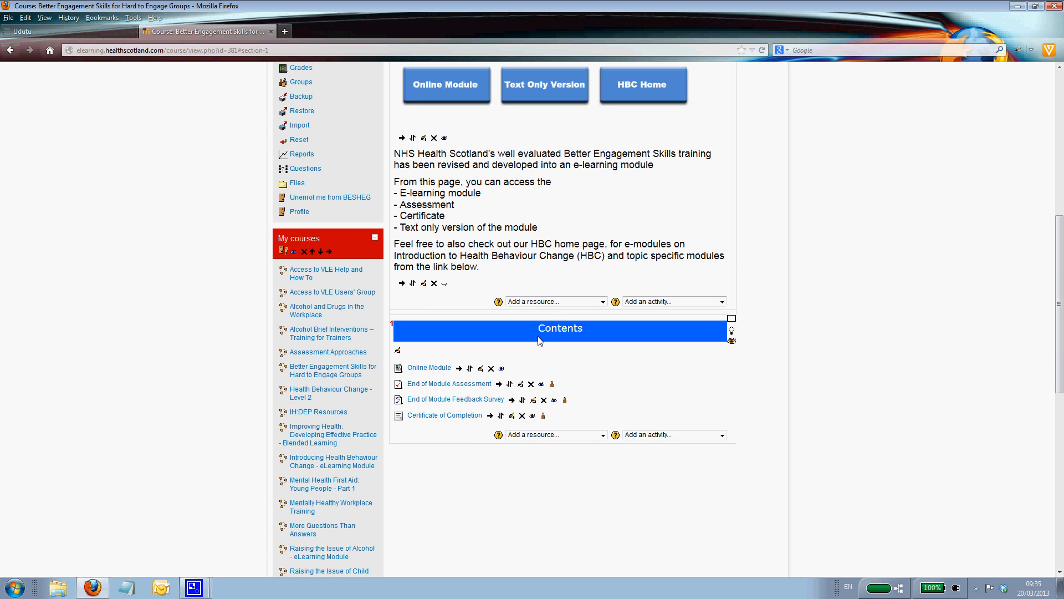
left_click(669, 434)
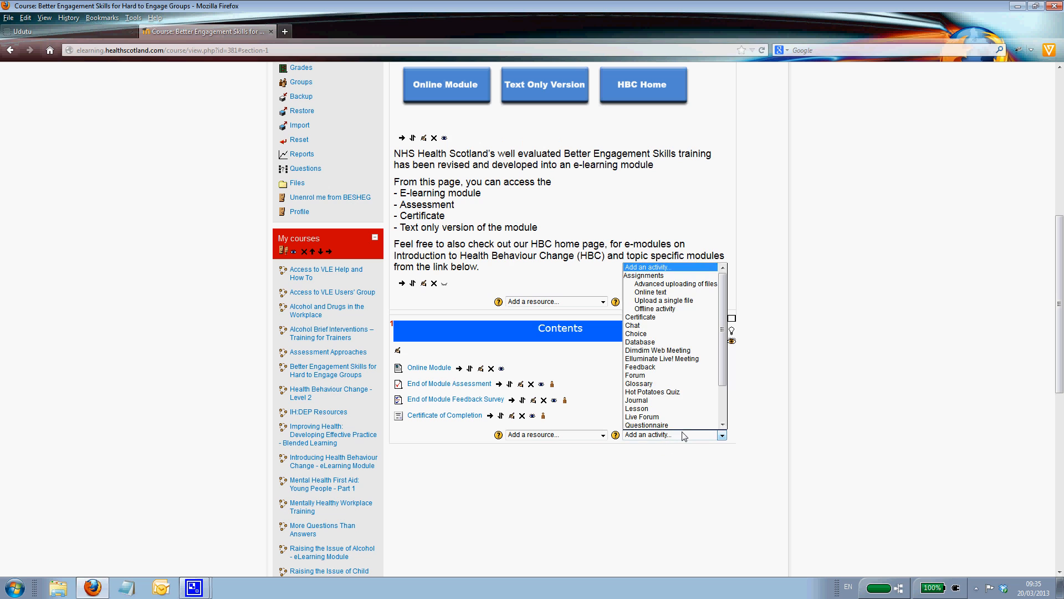
scroll(671, 388, "down", 3)
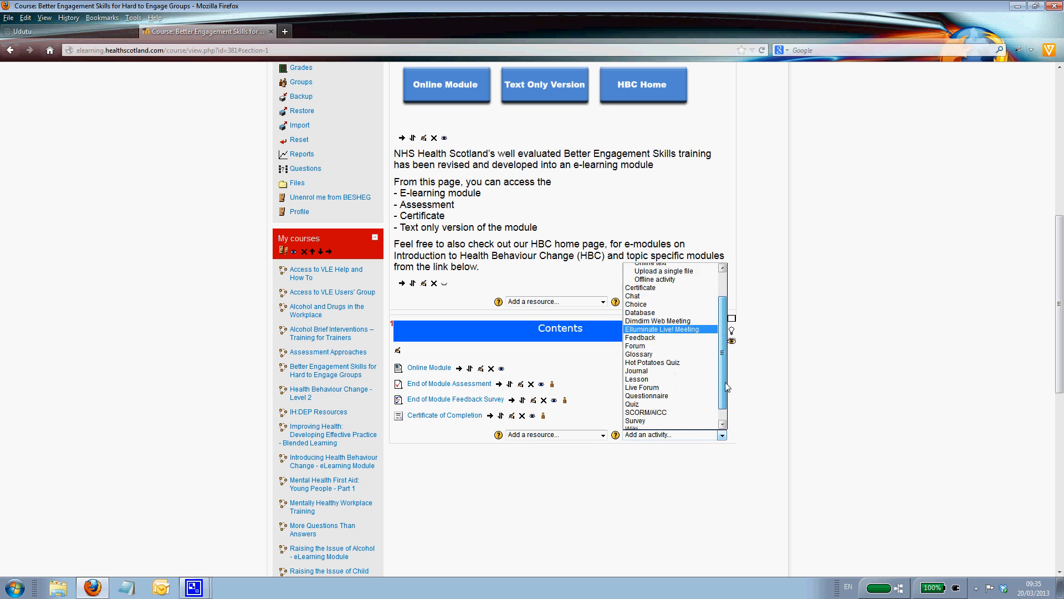
left_click(664, 400)
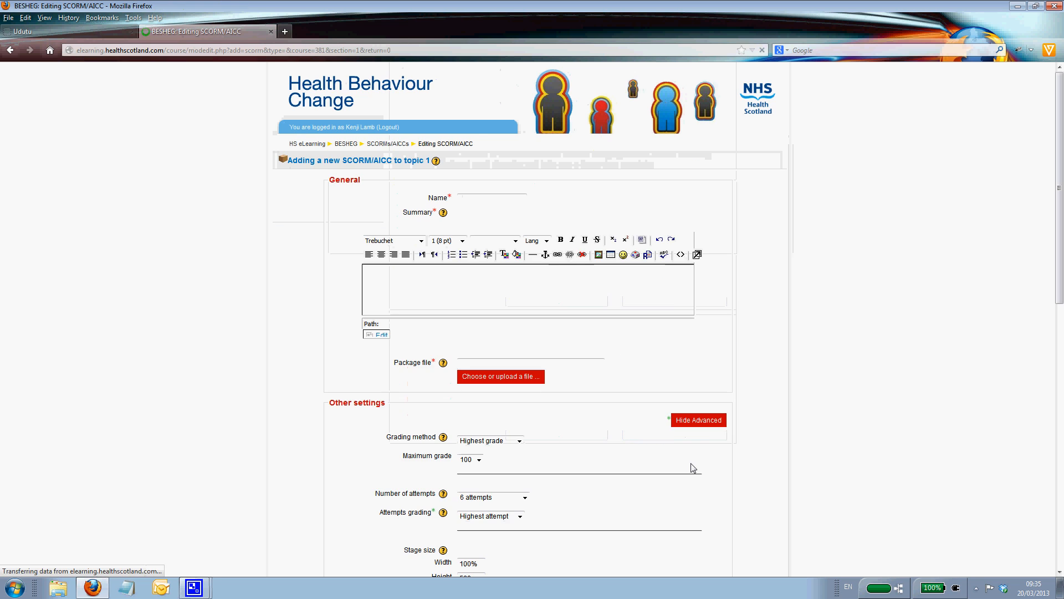
left_click(502, 198)
type("N")
key("Down")
key("Return")
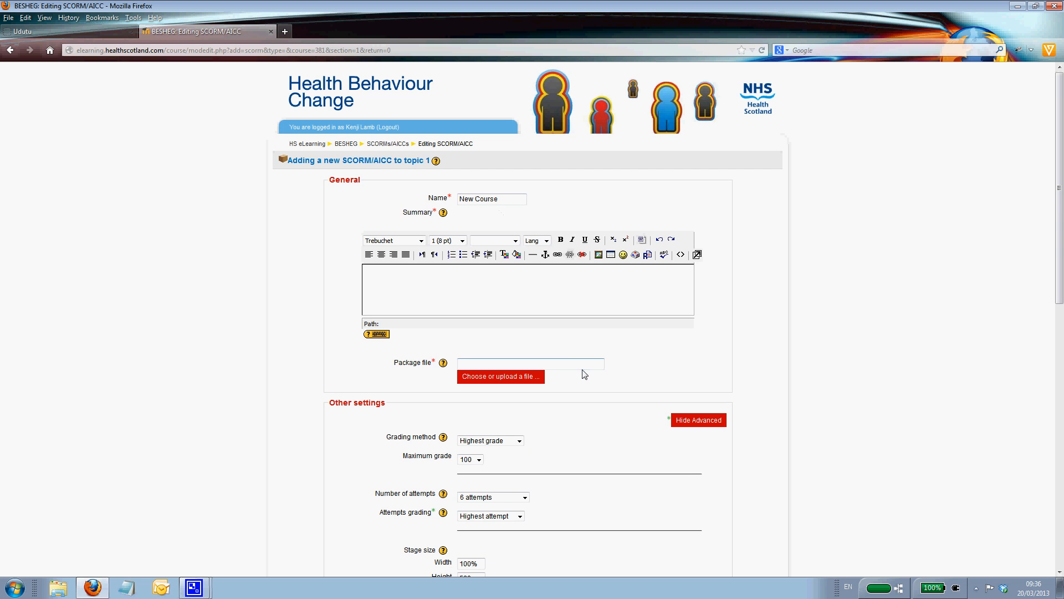
Choose course84222.zip from the Drafts/Draft_V2.0 folder as the activity's package file.
scroll(585, 374, "down", 2)
left_click(501, 317)
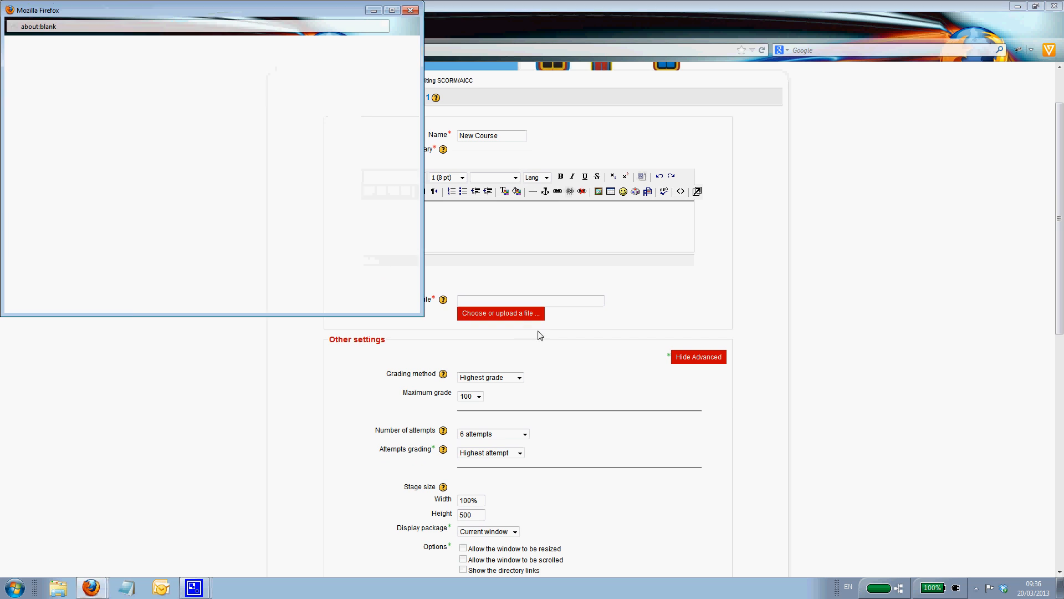
left_click_drag(261, 7, 518, 88)
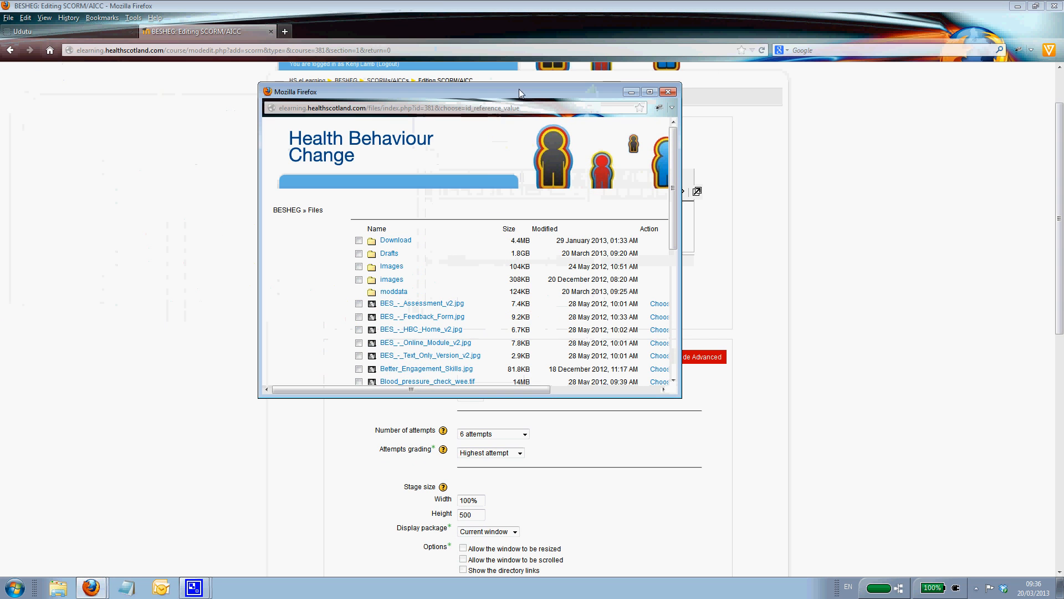
left_click(390, 254)
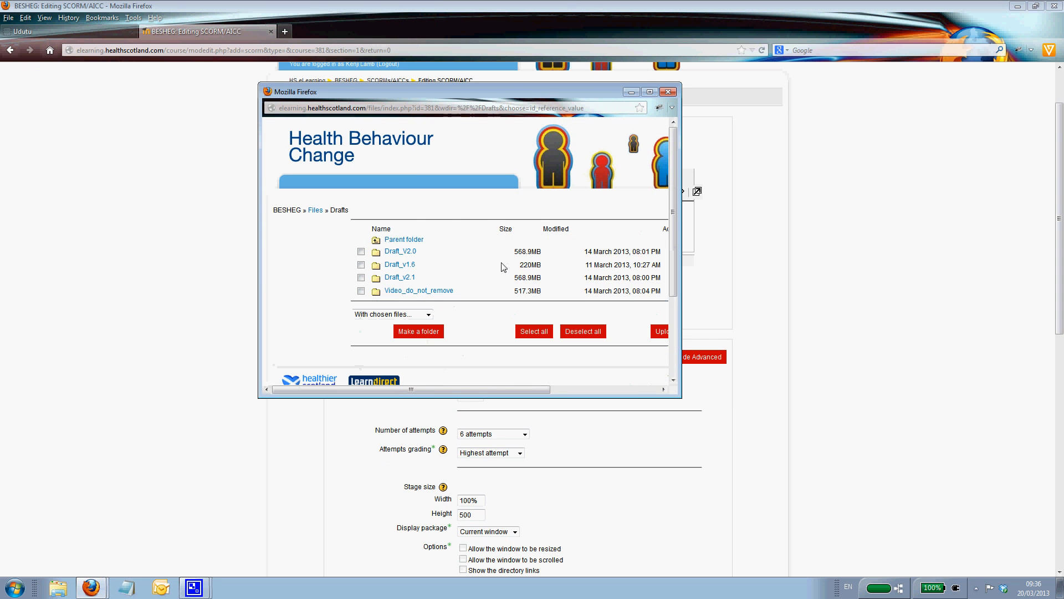
left_click(400, 251)
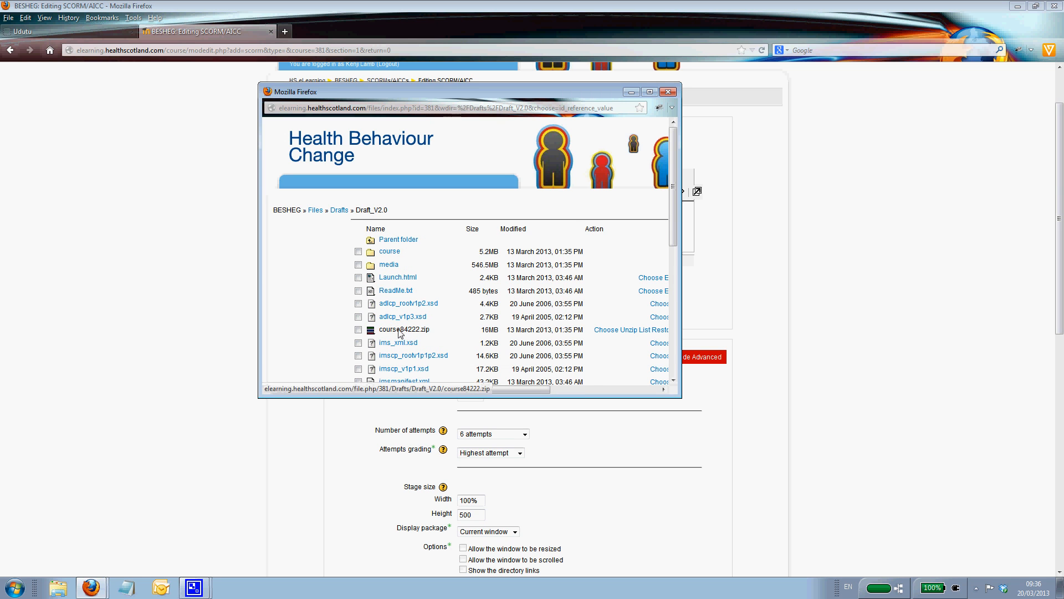
left_click(603, 331)
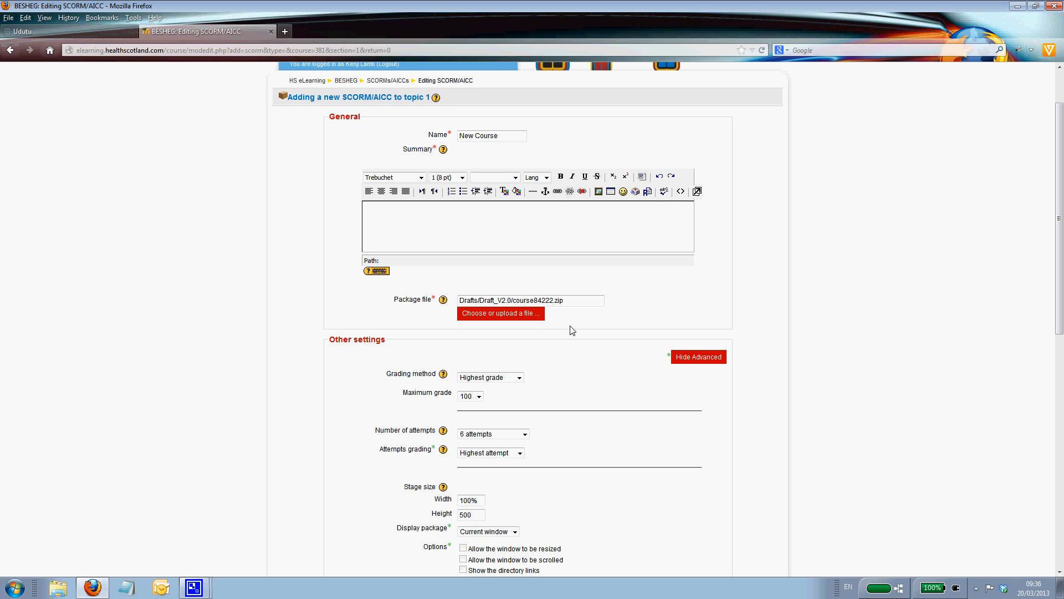
Set the activity's grading method to Learning Objects.
scroll(571, 330, "down", 4)
scroll(565, 331, "up", 2)
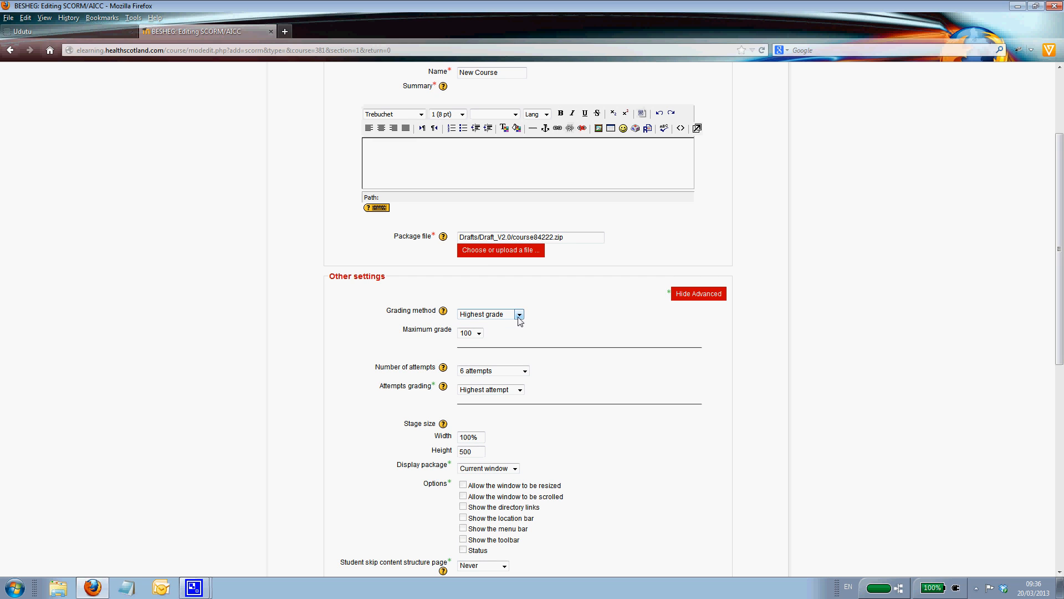
left_click(519, 316)
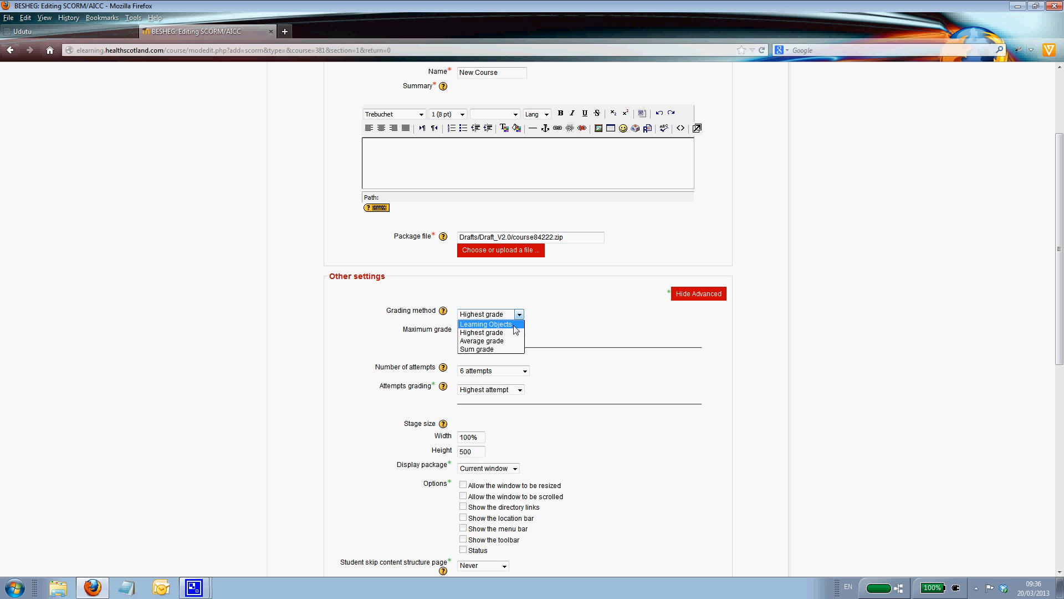
left_click(516, 325)
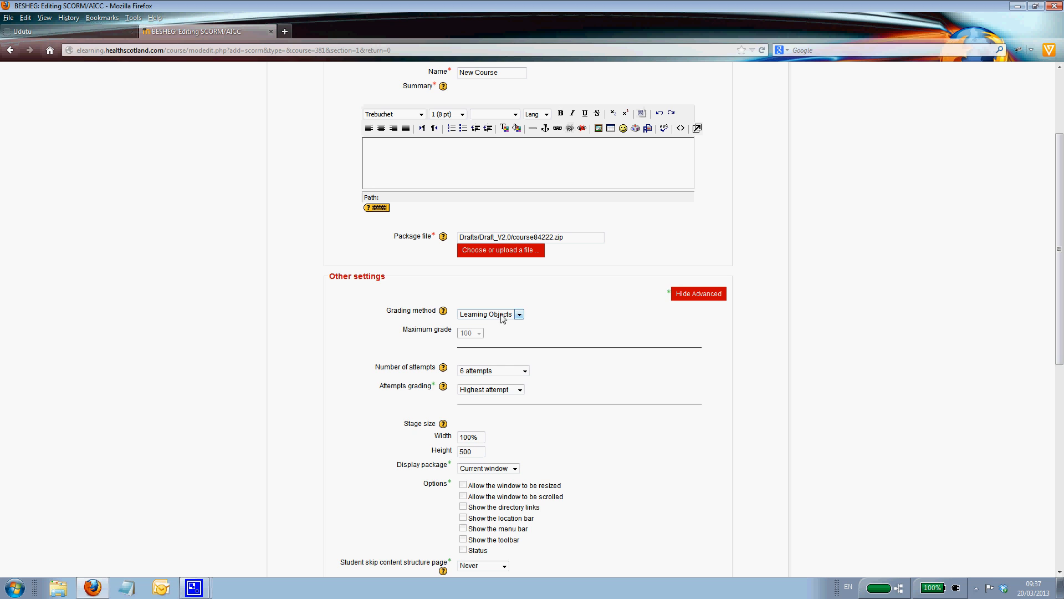
Set the stage height of the SCORM activity to 900.
scroll(574, 365, "down", 4)
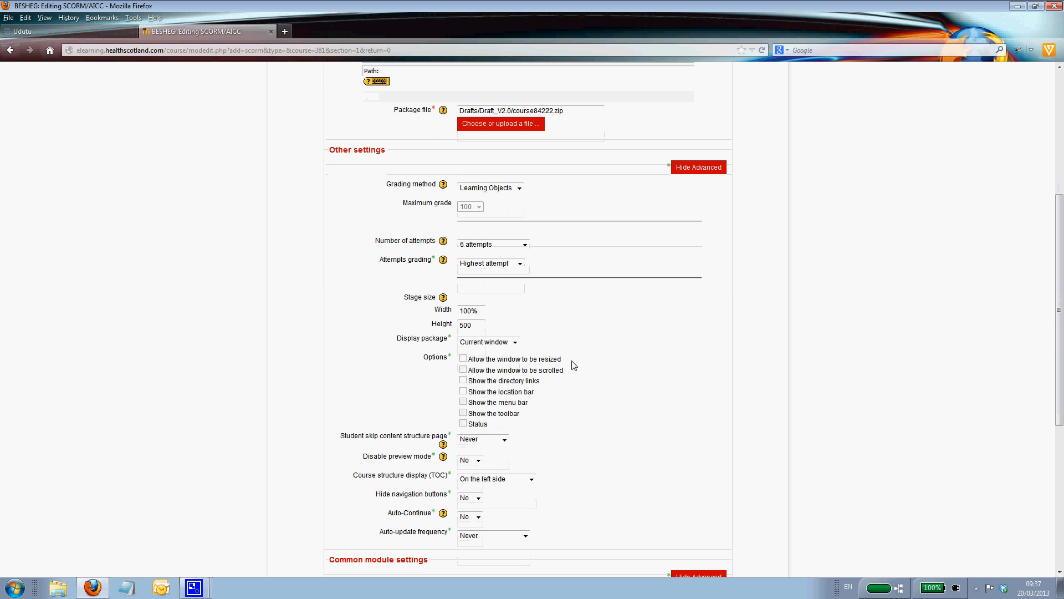
scroll(573, 366, "down", 2)
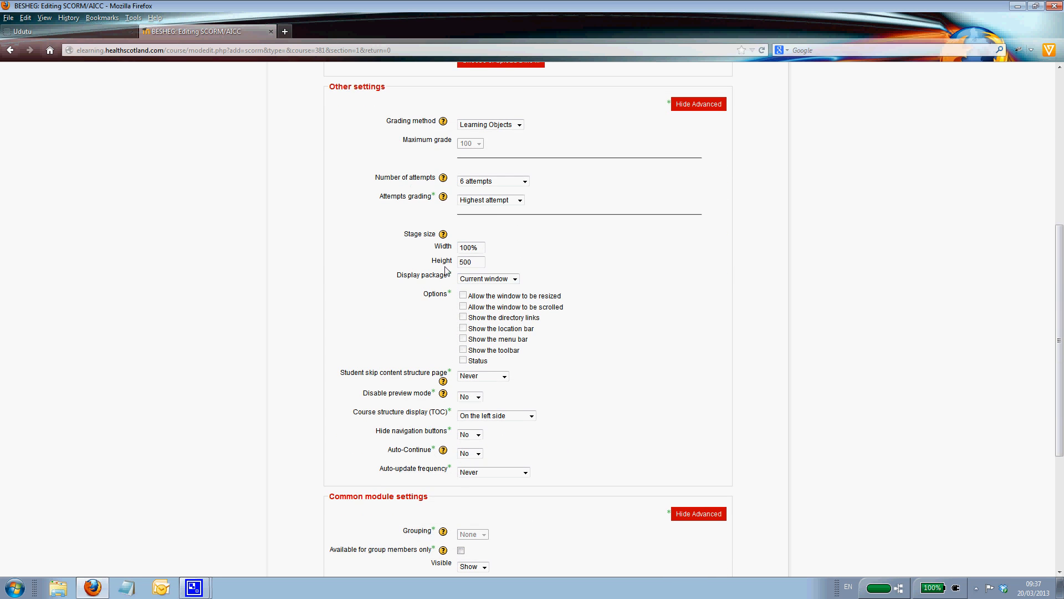
left_click_drag(482, 268, 441, 267)
type("90")
left_click(546, 257)
Set the content structure page skip to Always, the course structure display to Hidden and hiding of navigation buttons to Yes.
scroll(575, 380, "down", 2)
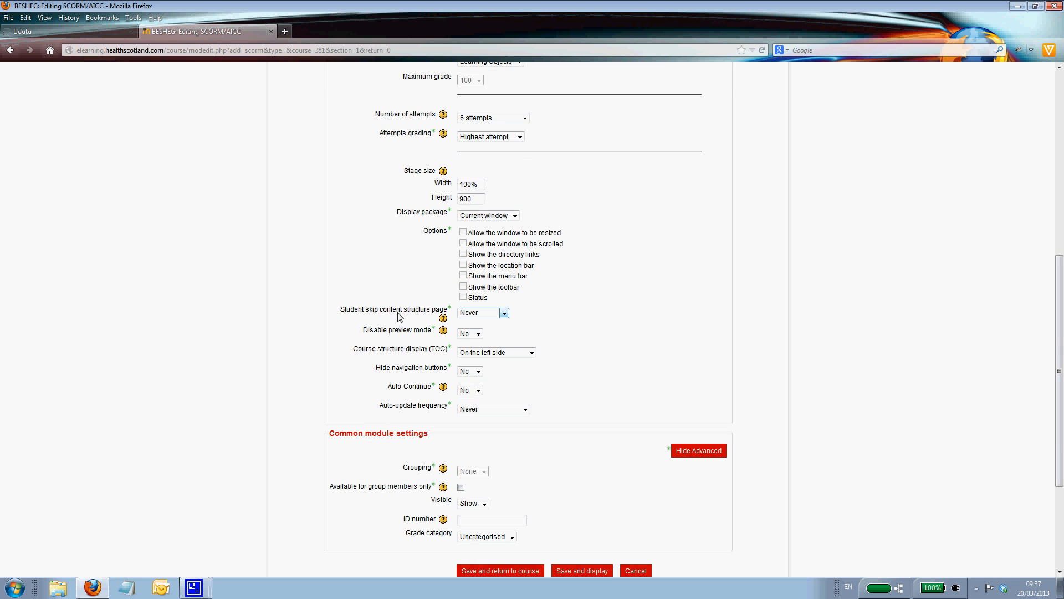
left_click(505, 314)
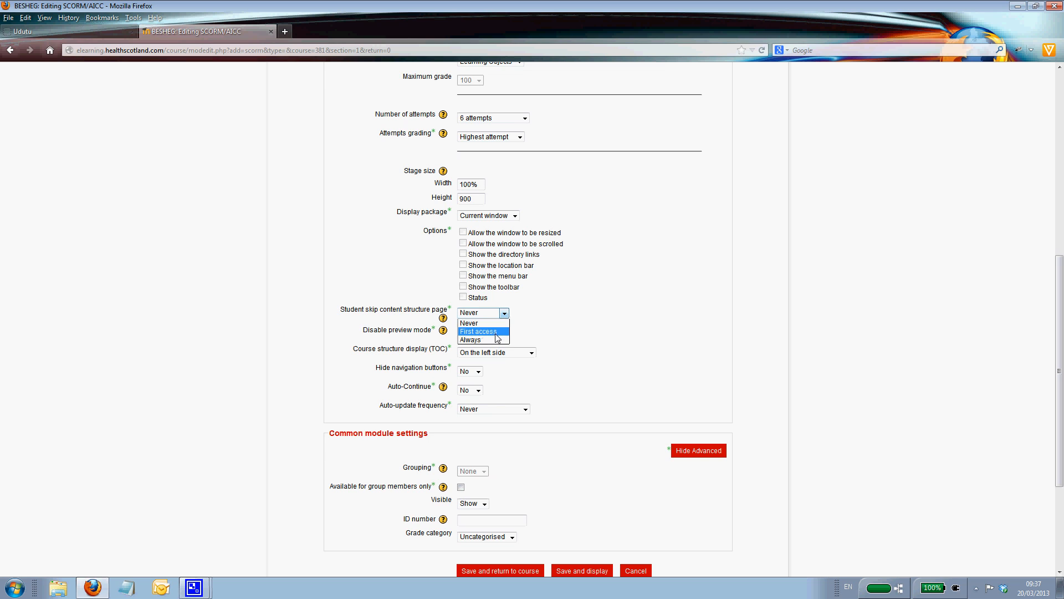
left_click(474, 339)
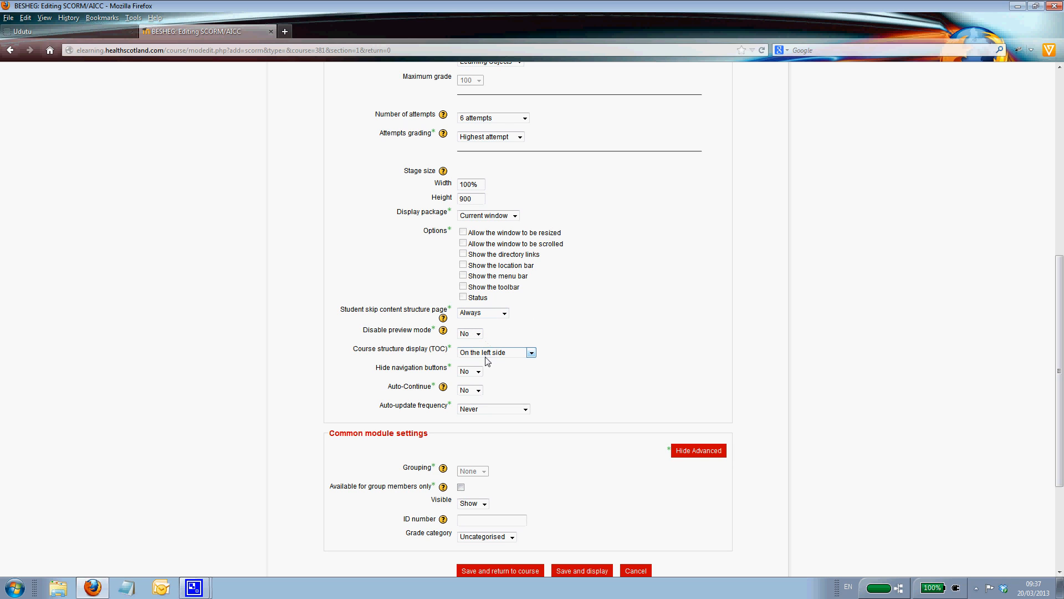
left_click(532, 351)
left_click(521, 373)
left_click(479, 372)
left_click(470, 389)
scroll(599, 417, "down", 1)
scroll(599, 417, "down", 3)
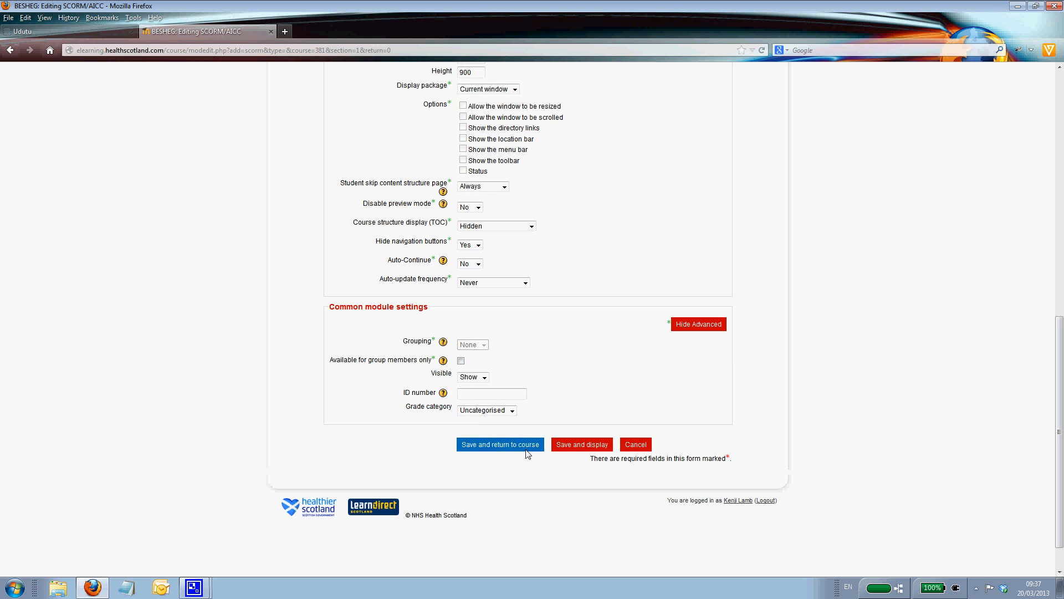
scroll(793, 394, "down", 1)
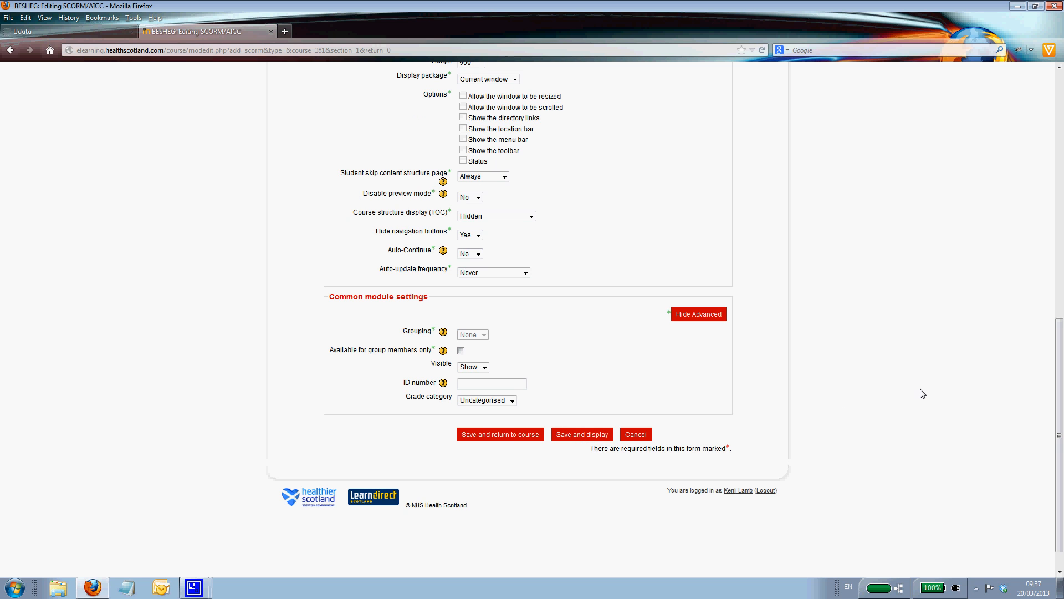
scroll(923, 392, "up", 4)
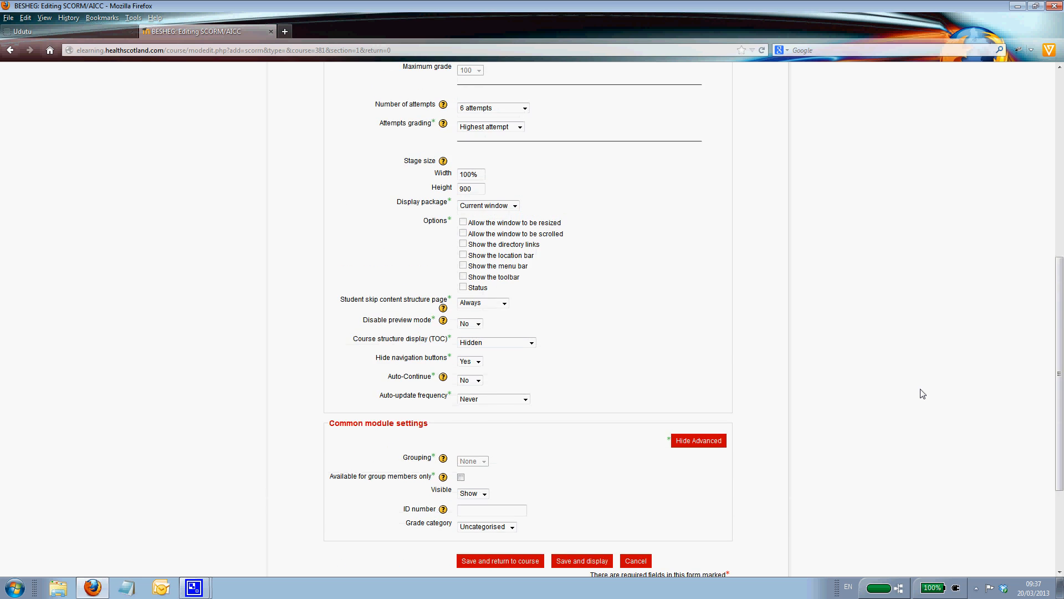
scroll(914, 397, "down", 4)
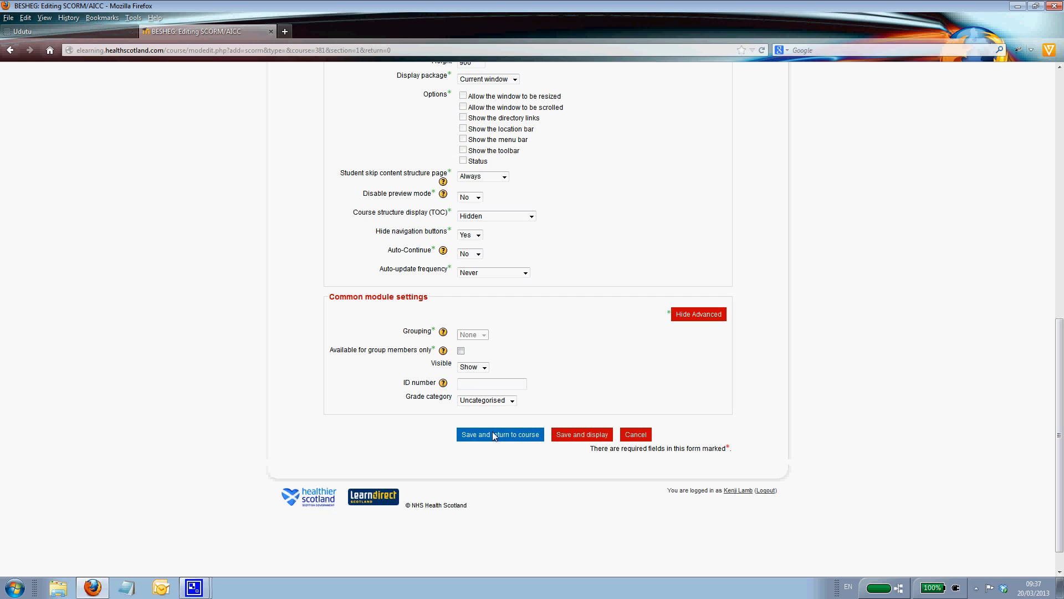
Enter "It's a great course." as the required summary, then save and return to the course.
scroll(493, 435, "up", 2)
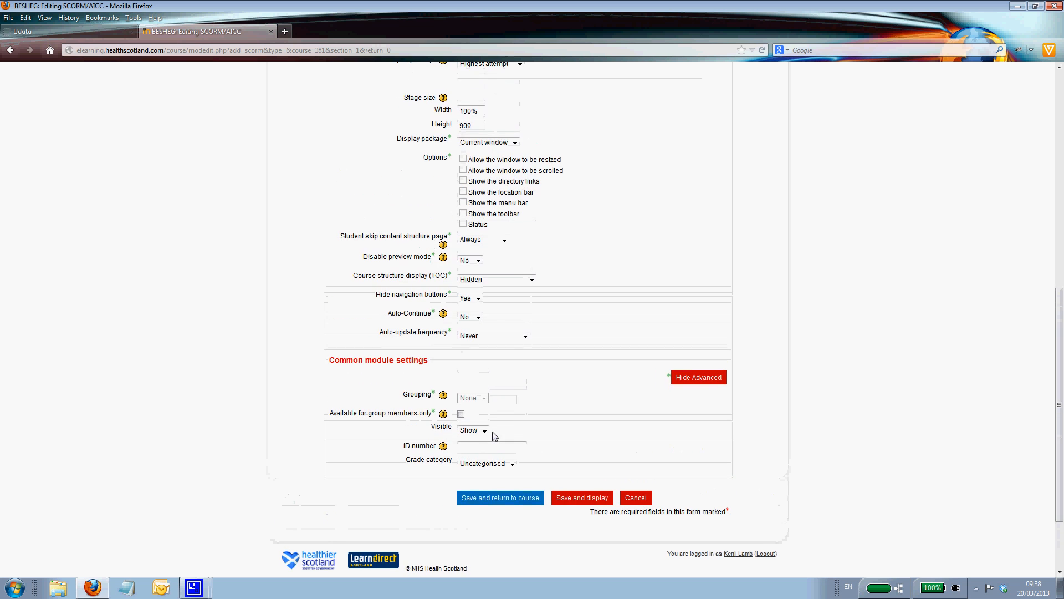
scroll(494, 435, "up", 12)
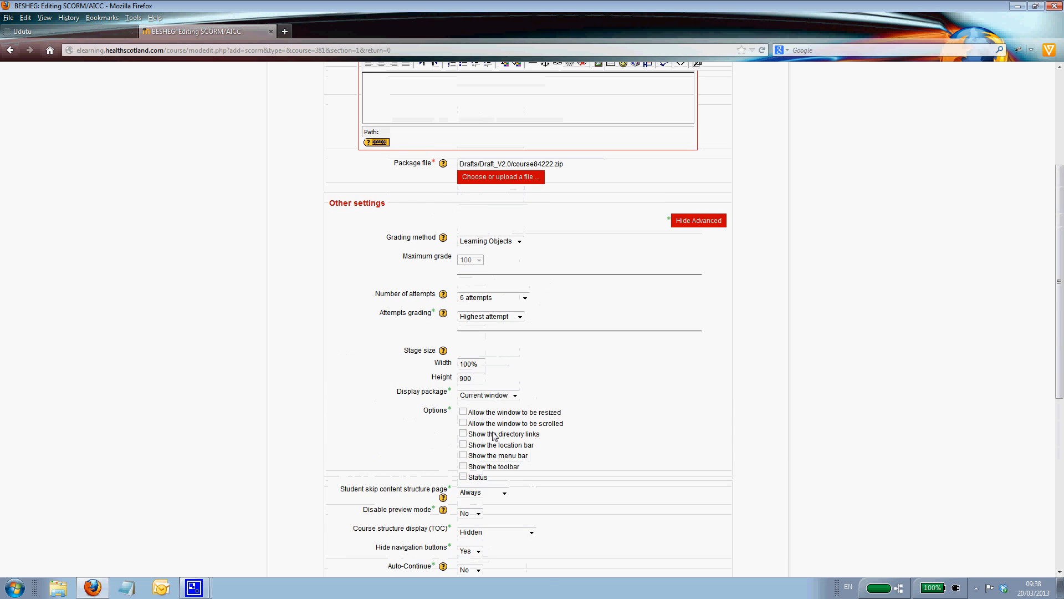
left_click(463, 287)
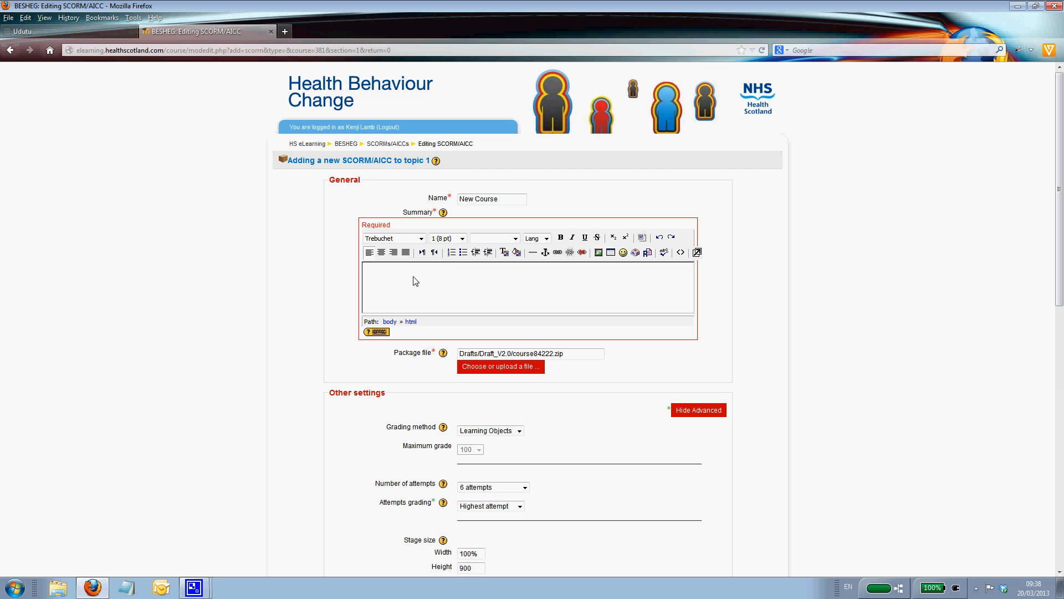
type("It's a gre")
left_click_drag(1062, 226, 1061, 477)
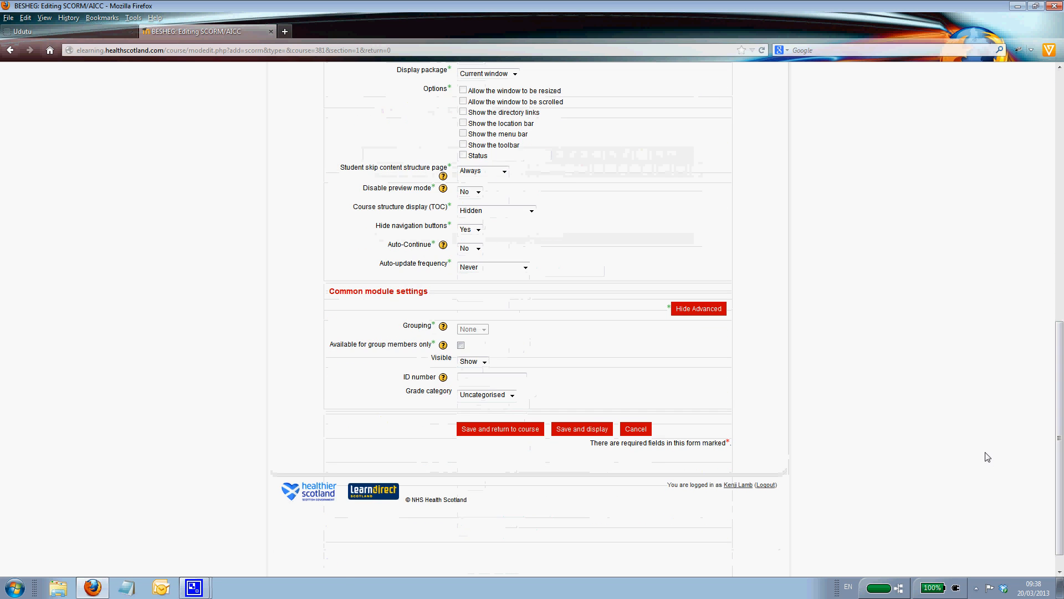
left_click(504, 429)
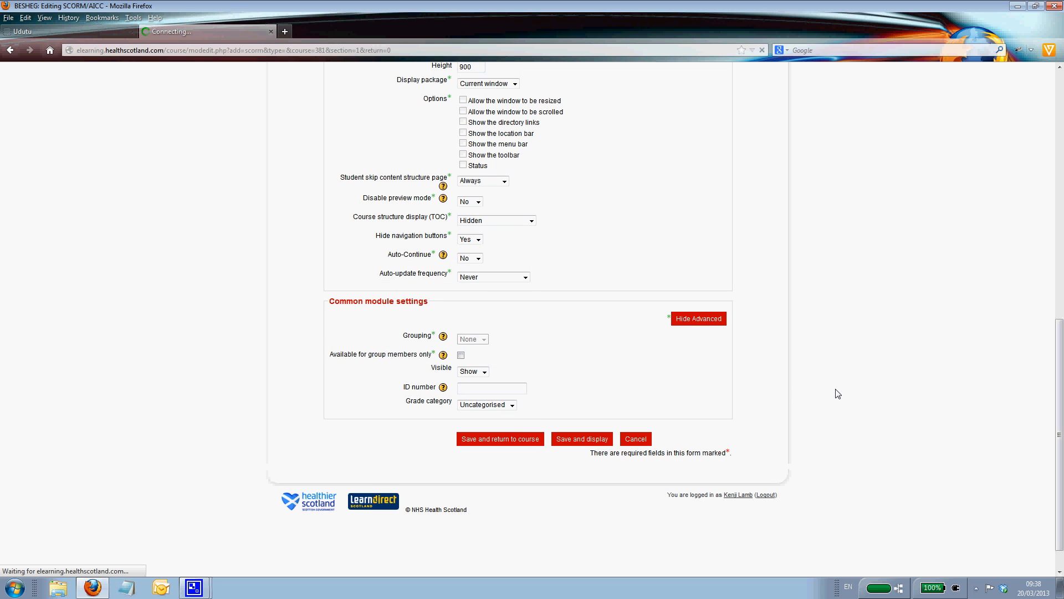
Open the New Course SCORM activity from the Contents topic to view it in the player.
scroll(809, 395, "down", 8)
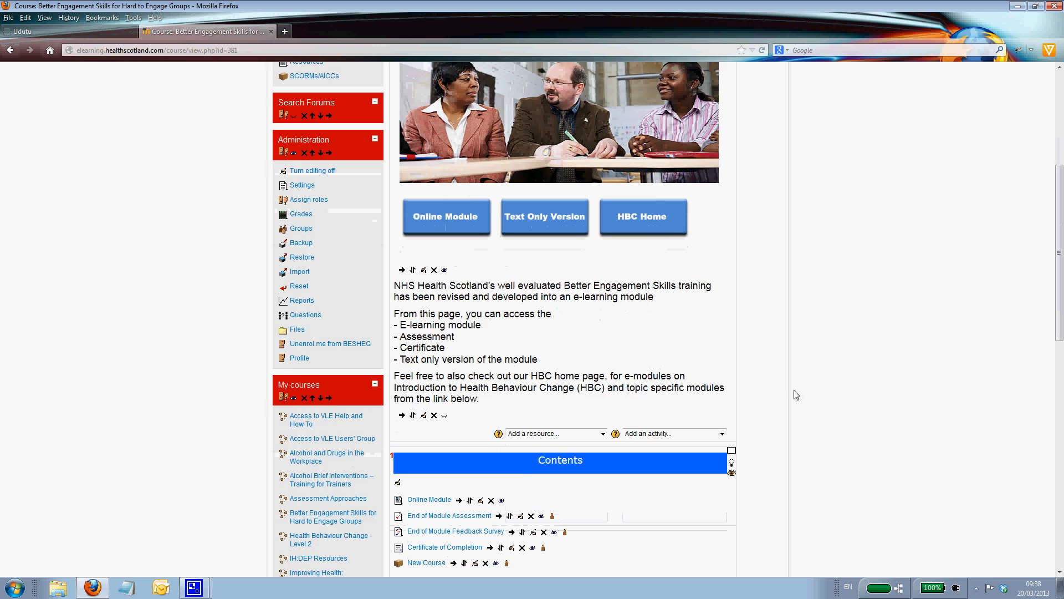
scroll(796, 395, "down", 3)
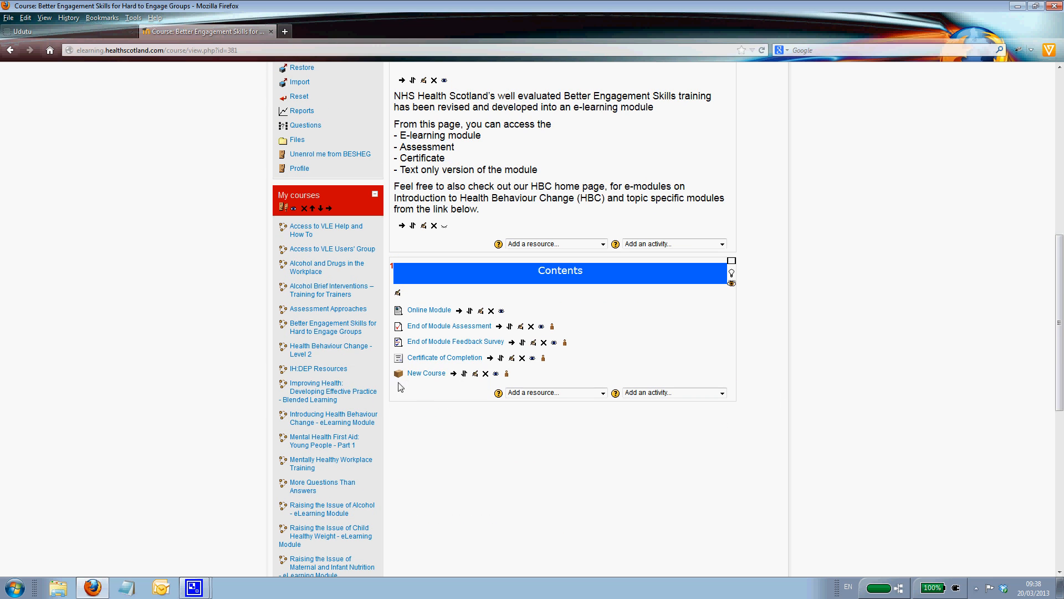
left_click(424, 373)
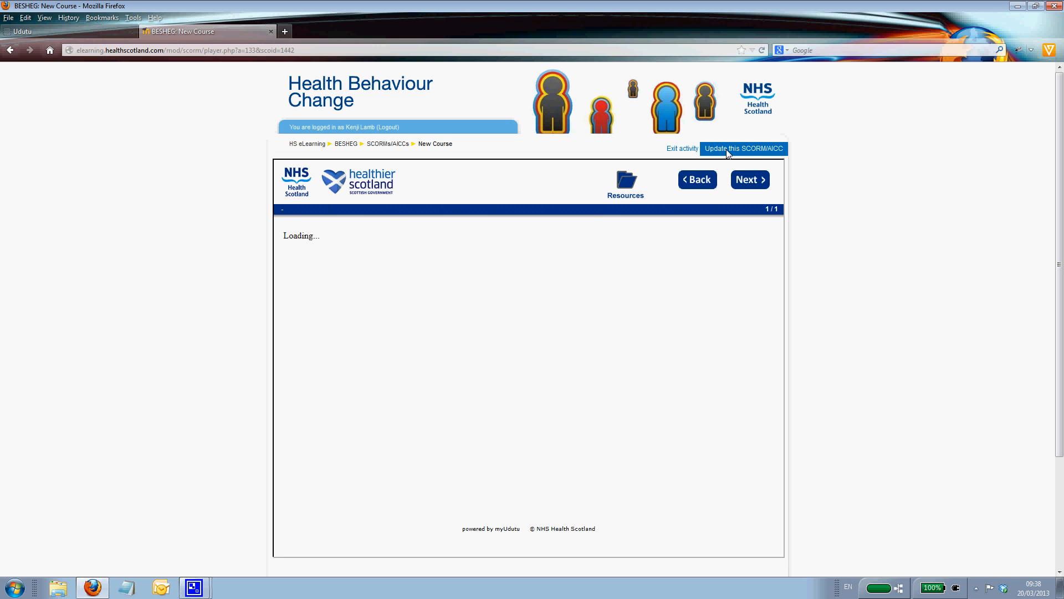
Open the New Course activity's update form and review its general and display settings.
left_click(743, 150)
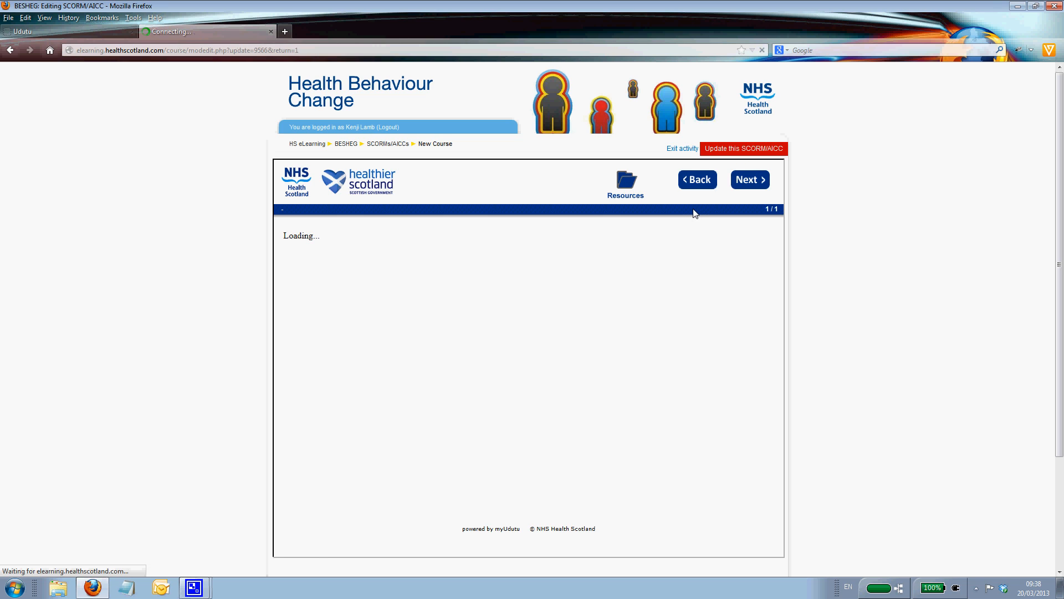
scroll(513, 322, "down", 10)
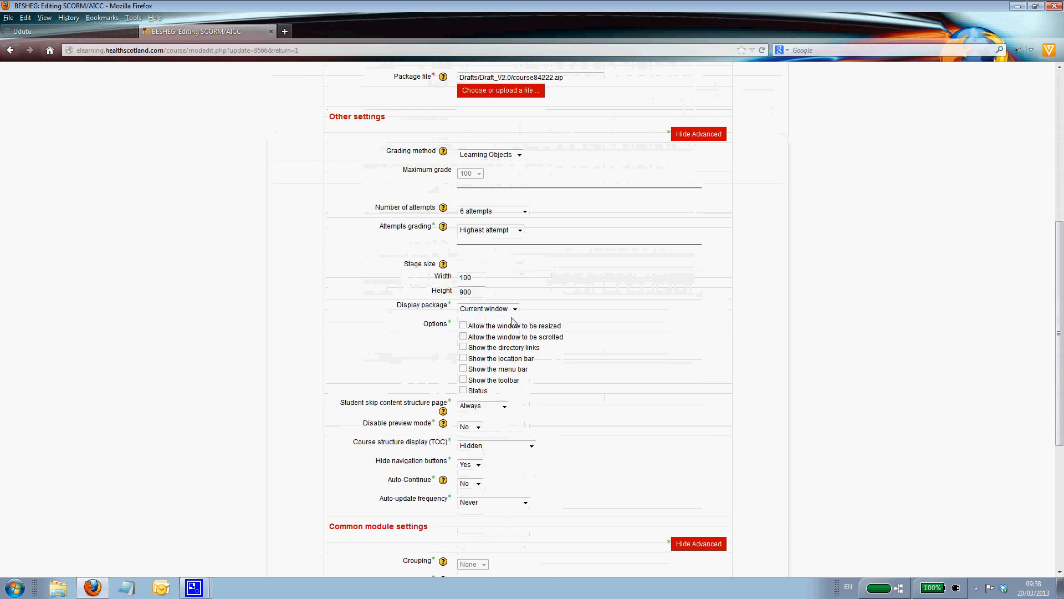
scroll(507, 307, "up", 8)
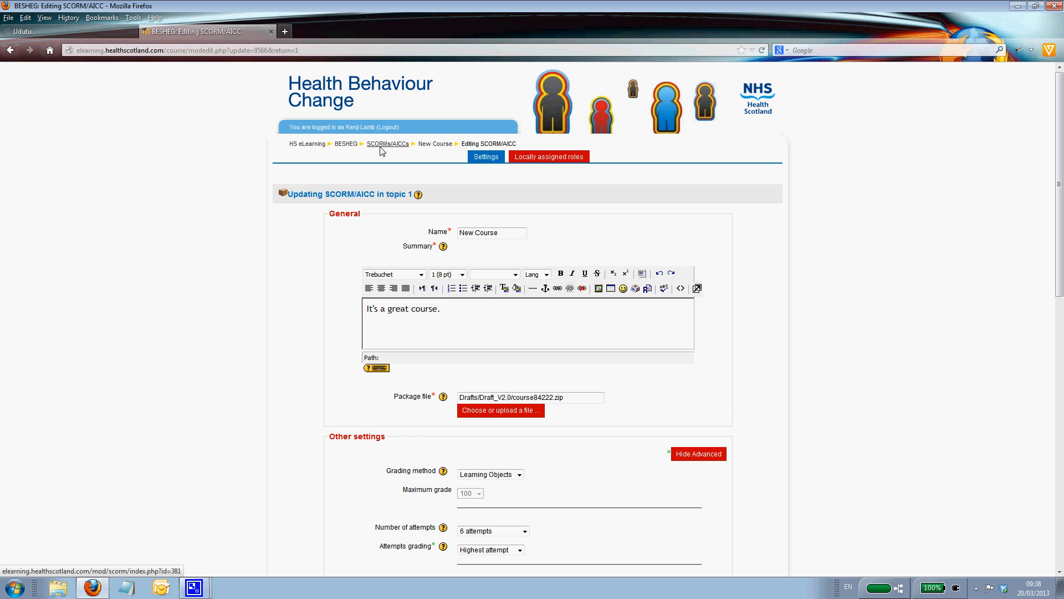
left_click(194, 587)
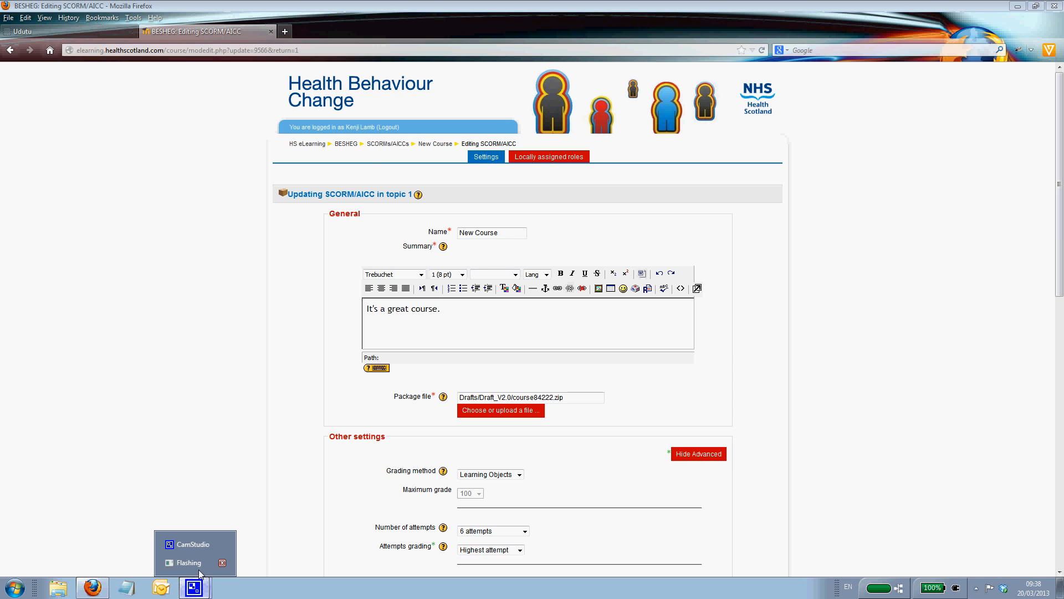